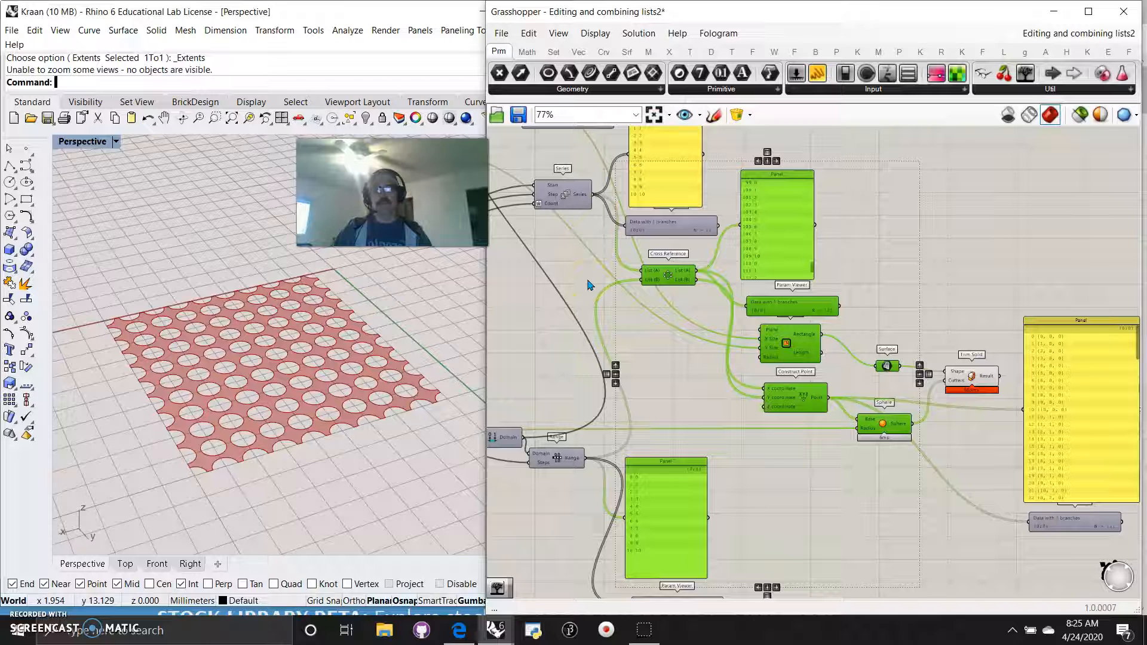
Examine the perforated-surface definition, including the number sliders in the purple group and the branches they feed.
right_click_drag(568, 356, 708, 397)
scroll(592, 352, "down", 4)
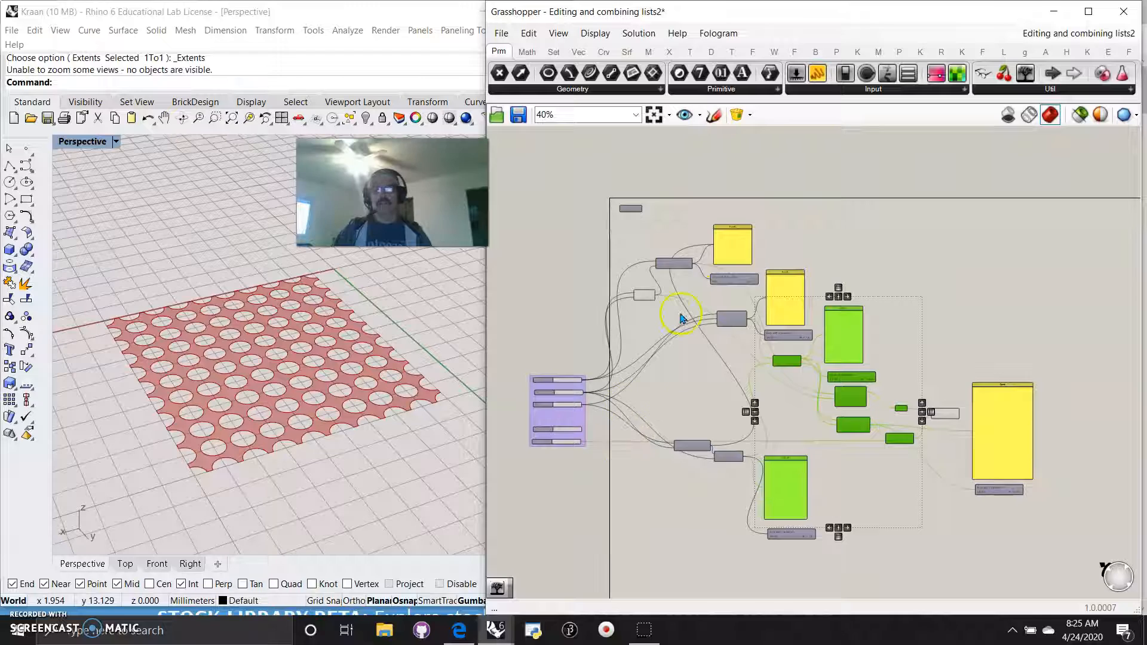
scroll(717, 405, "up", 3)
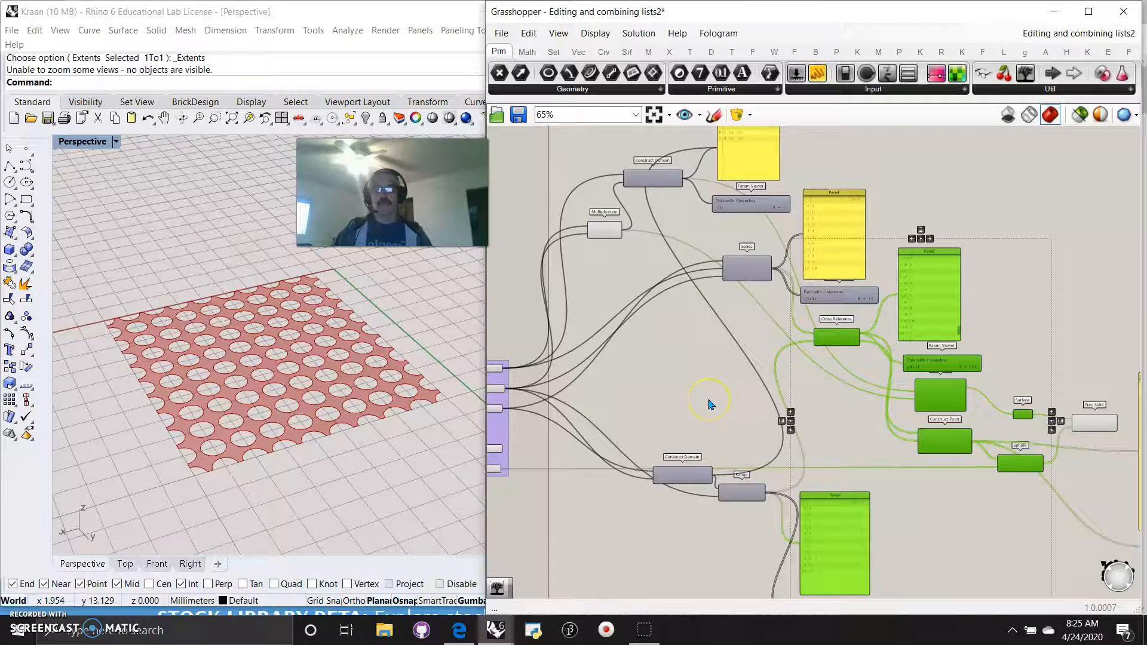
left_click(295, 415)
mouse_move(328, 486)
right_mouse_down()
mouse_move(353, 468)
mouse_move(339, 483)
right_mouse_up()
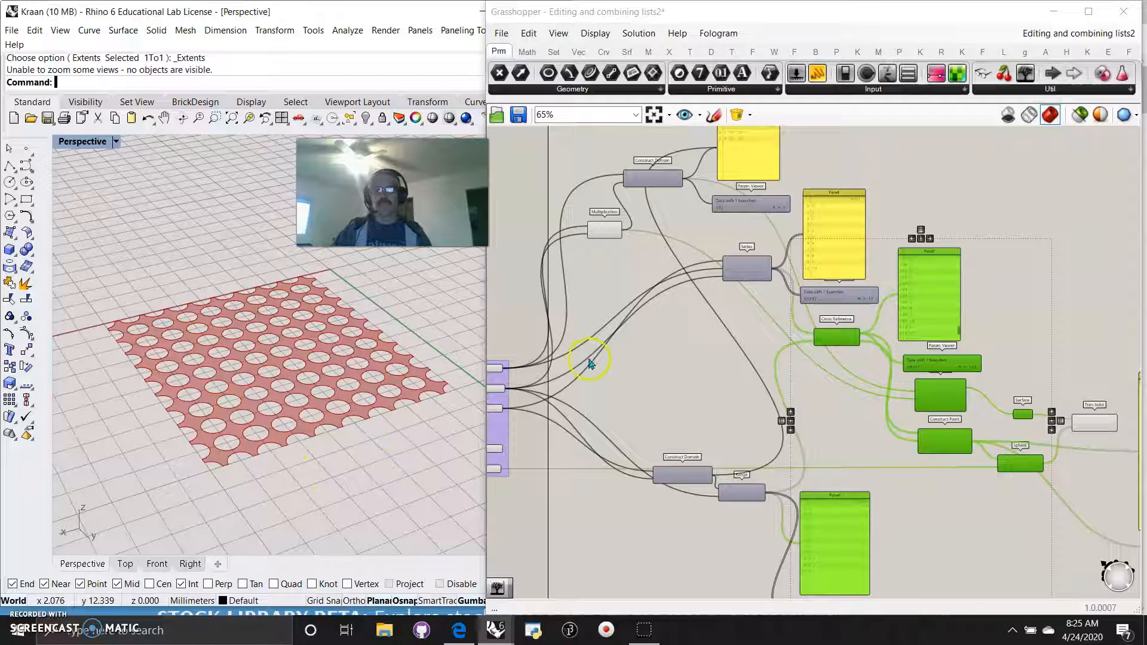
right_click_drag(640, 379, 520, 365)
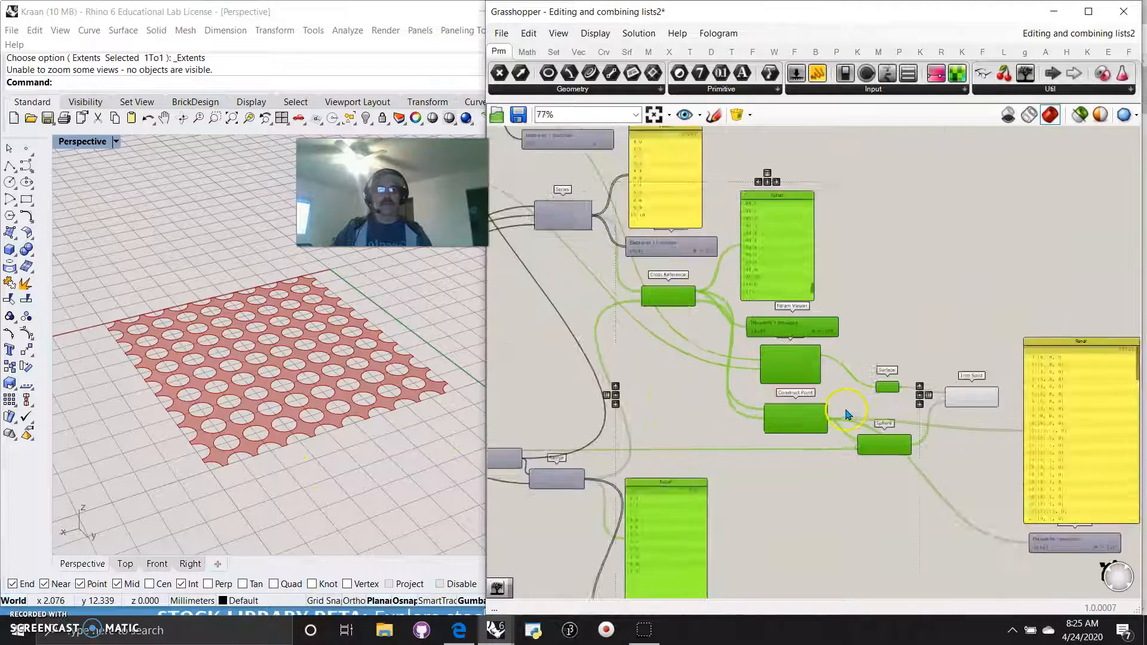
scroll(724, 475, "down", 3)
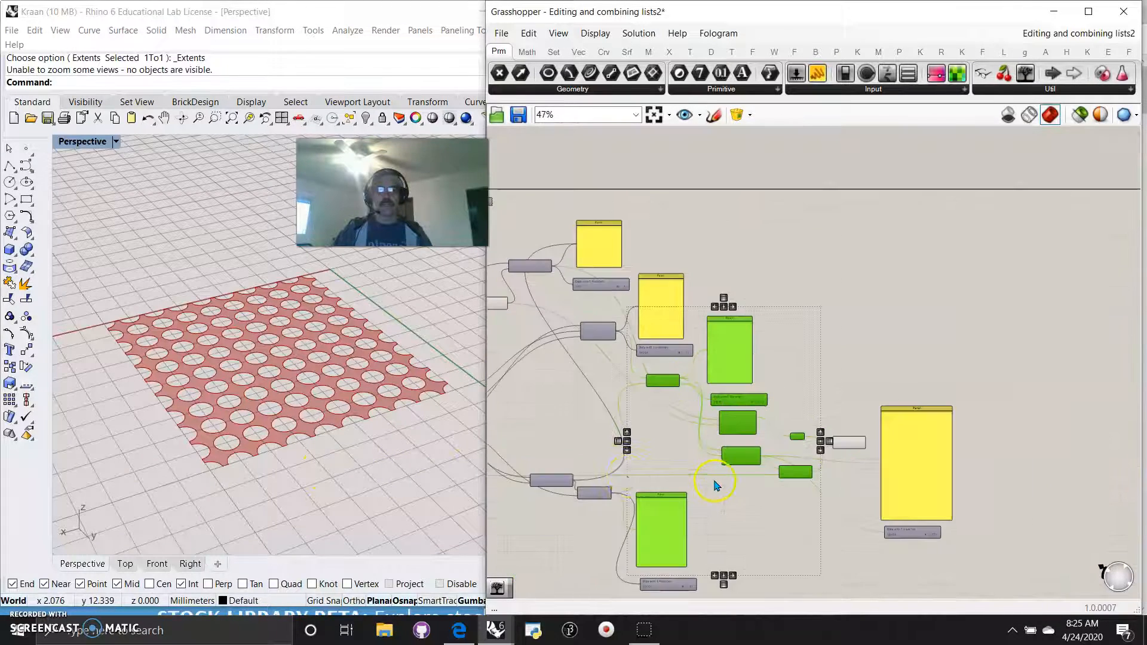
right_click_drag(639, 442, 854, 415)
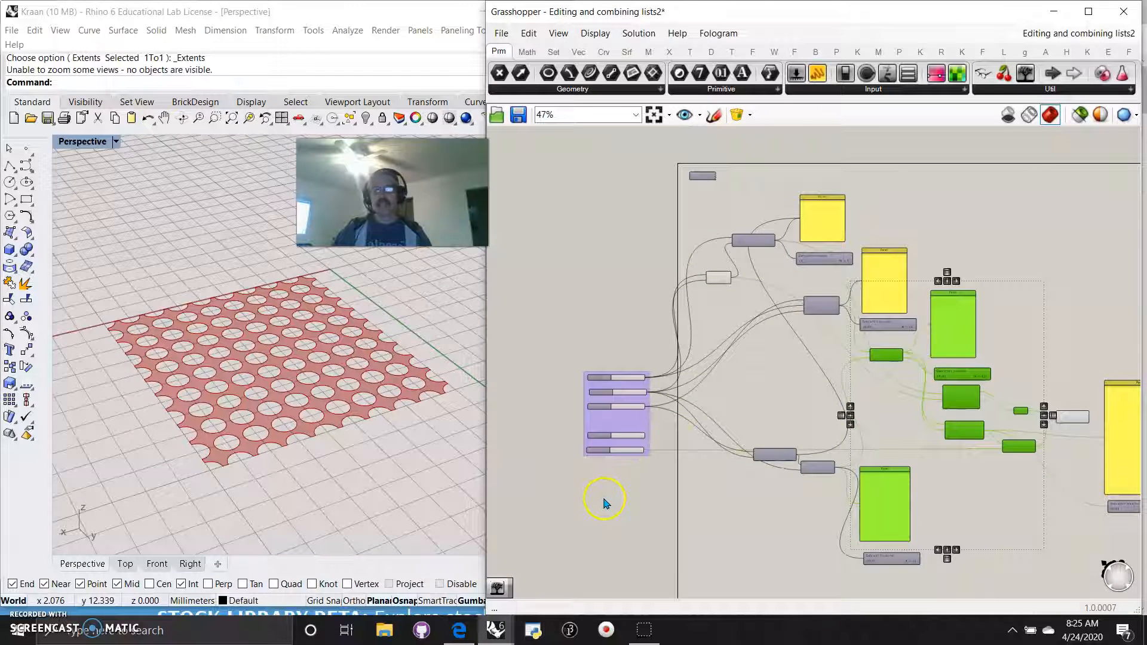
scroll(621, 488, "up", 5)
right_click_drag(636, 476, 680, 550)
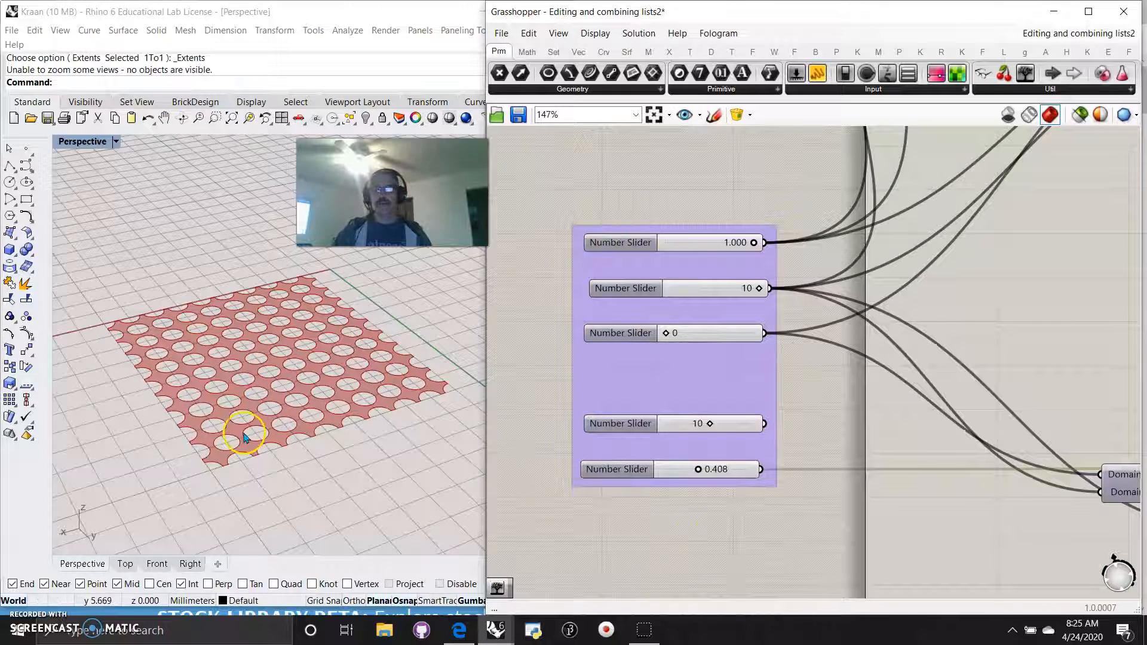
right_click_drag(840, 496, 776, 496)
scroll(633, 395, "down", 1)
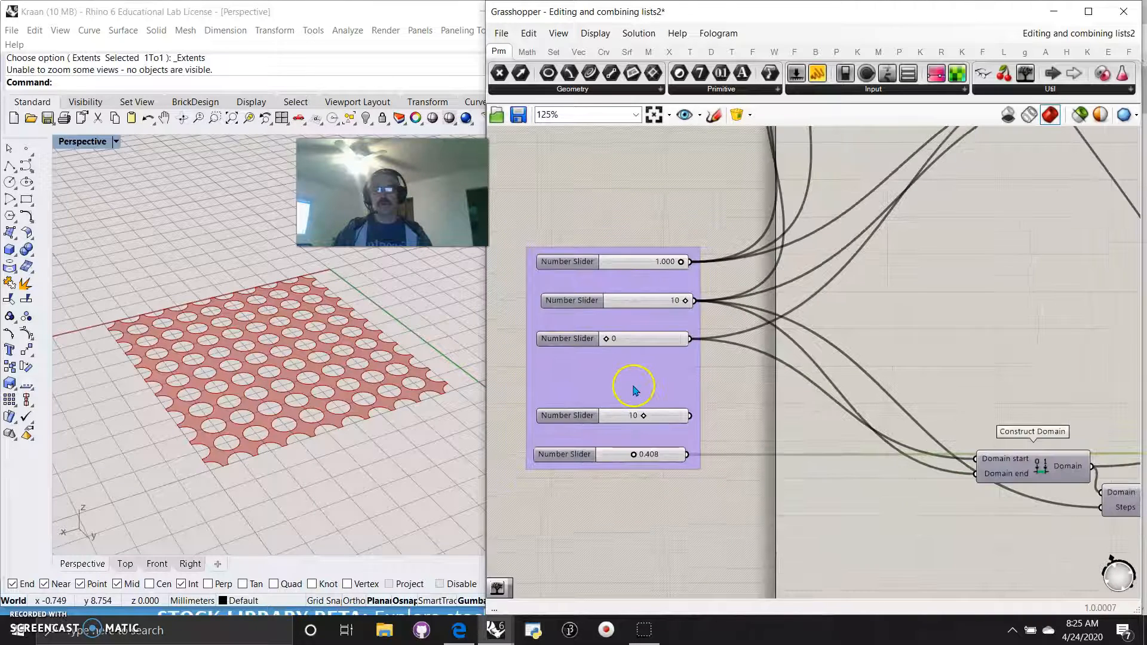
scroll(633, 389, "down", 1)
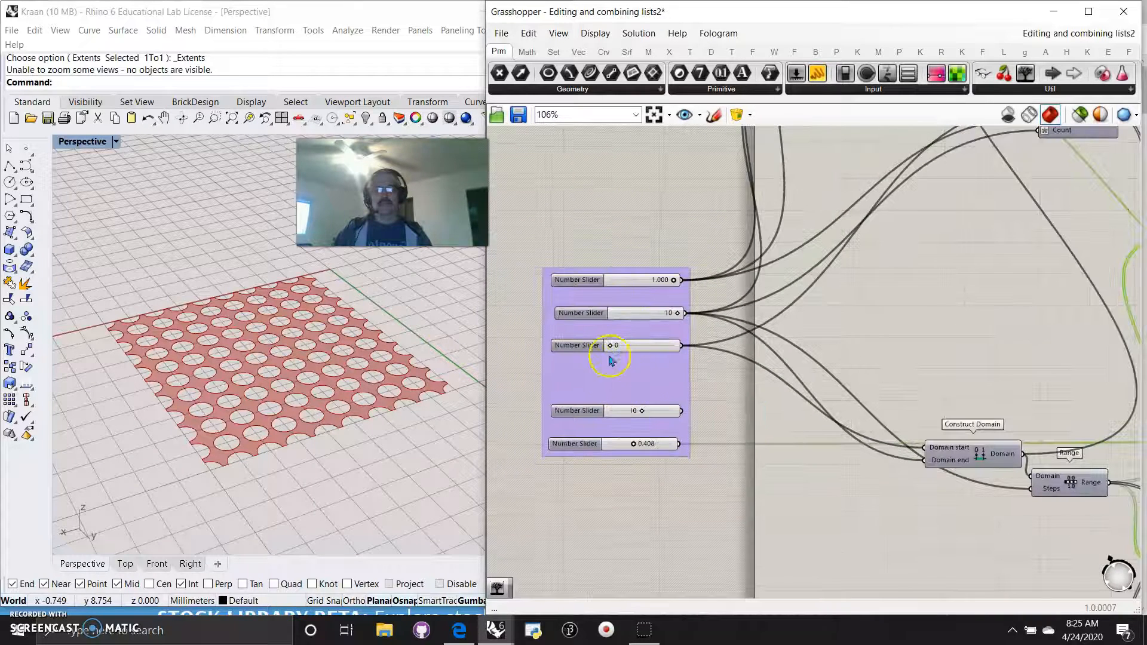
Select the Trim Solid component and limit the viewport preview to selected objects.
right_click_drag(895, 340, 1126, 402)
scroll(783, 421, "down", 2)
left_click(966, 407)
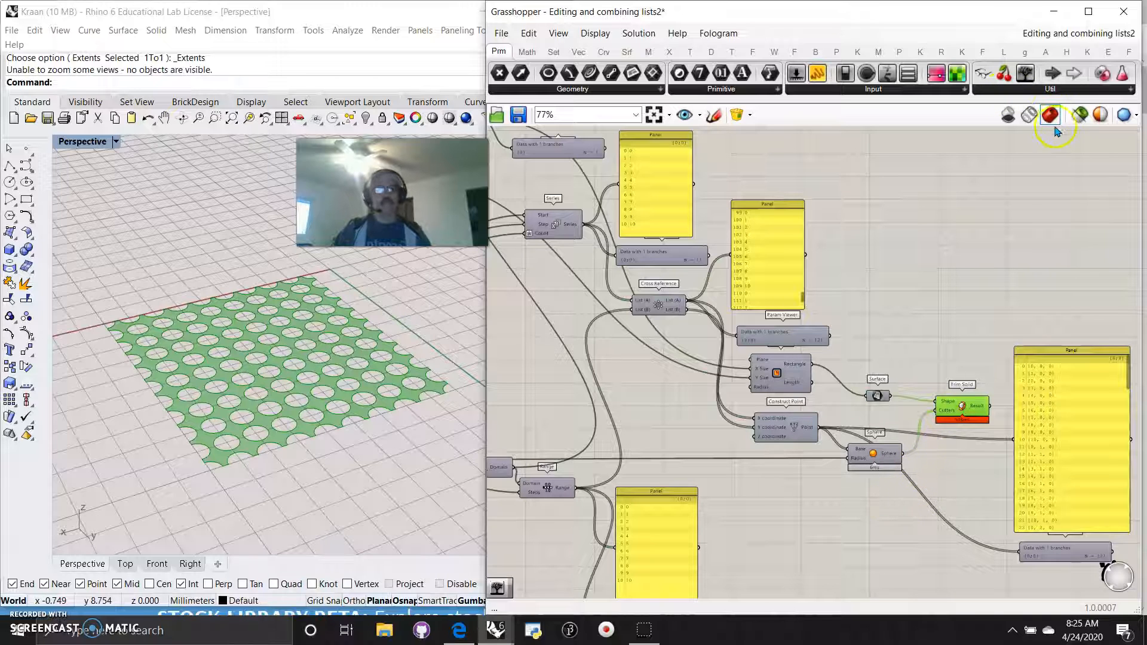
left_click(1079, 116)
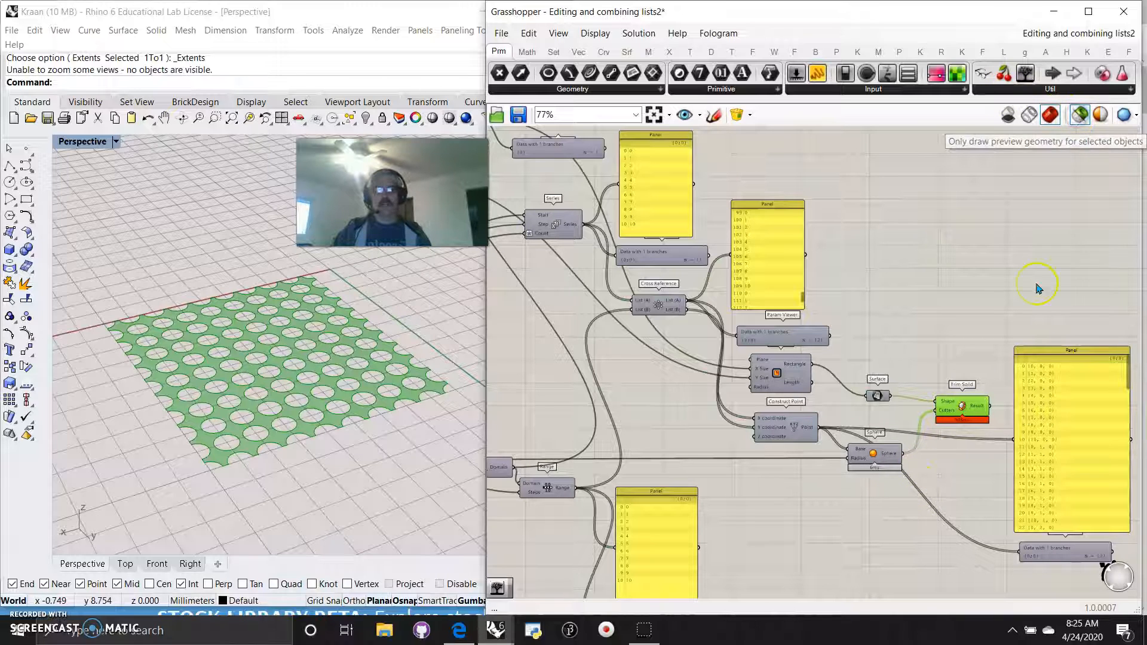
Preview the intermediate geometry as a group, and the Trim Solid, Sphere, Surface, Construct Point and Rectangle components one at a time.
left_click_drag(880, 537, 647, 235)
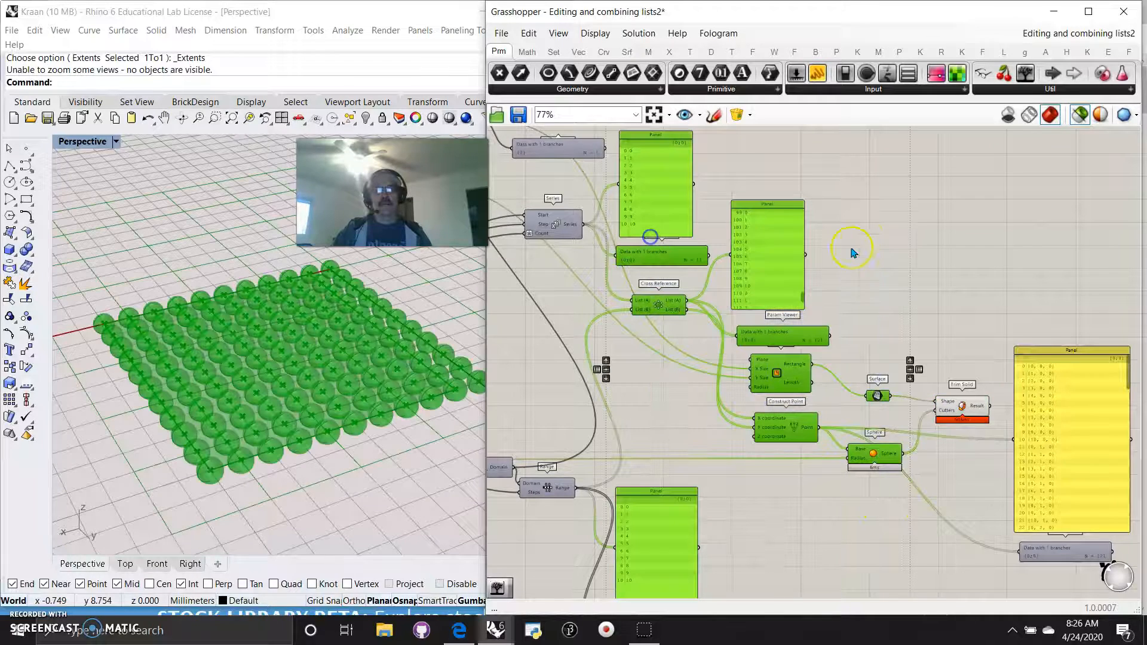
right_click(865, 228)
left_click(907, 240)
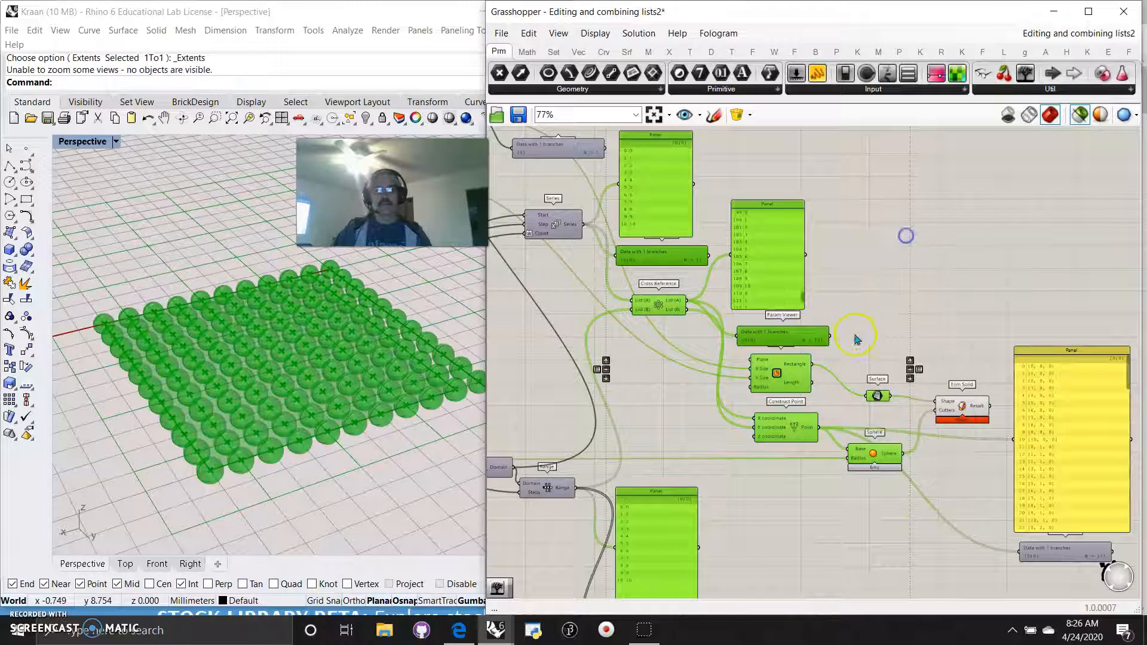
left_click(962, 407)
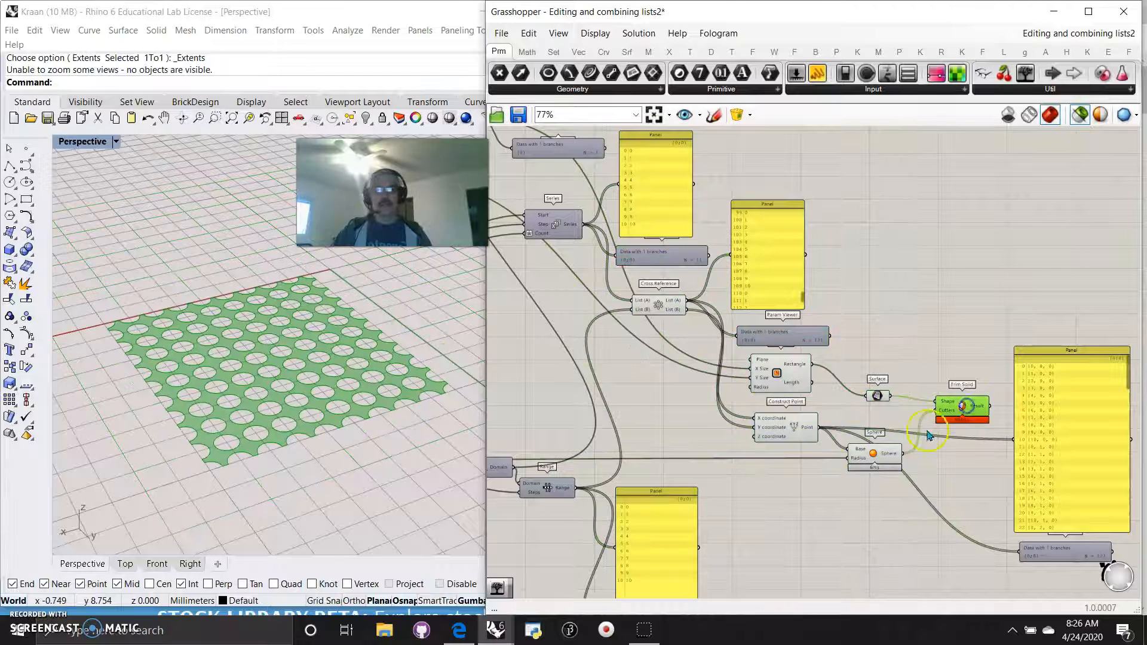
left_click(875, 457)
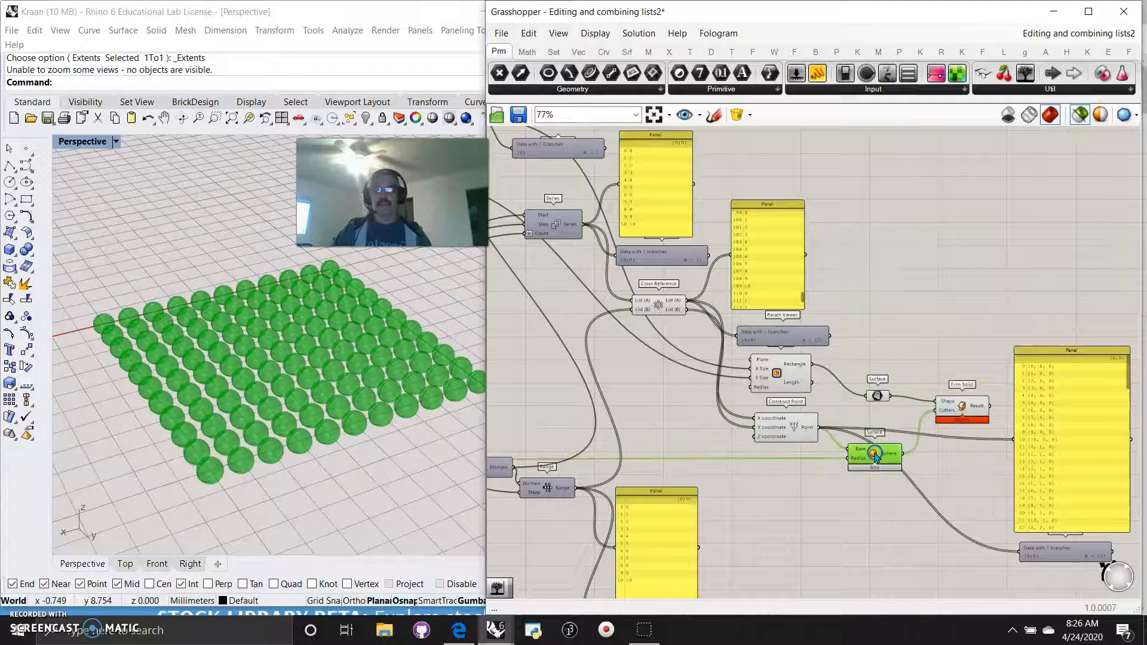
left_click(877, 396)
left_click(879, 404)
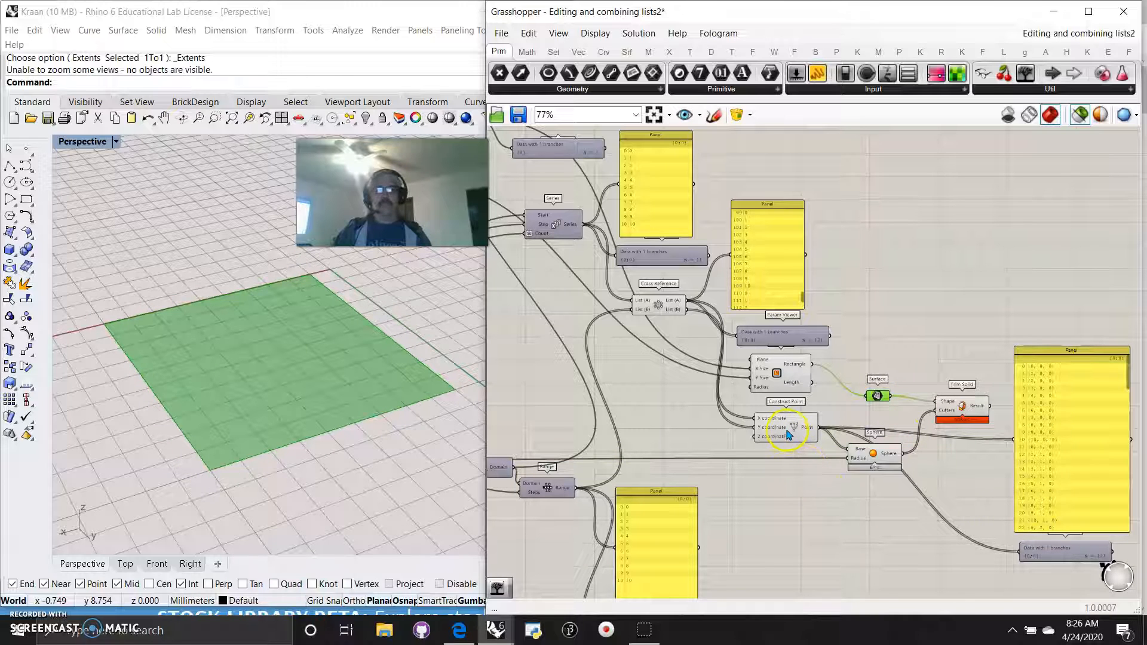
left_click(884, 455)
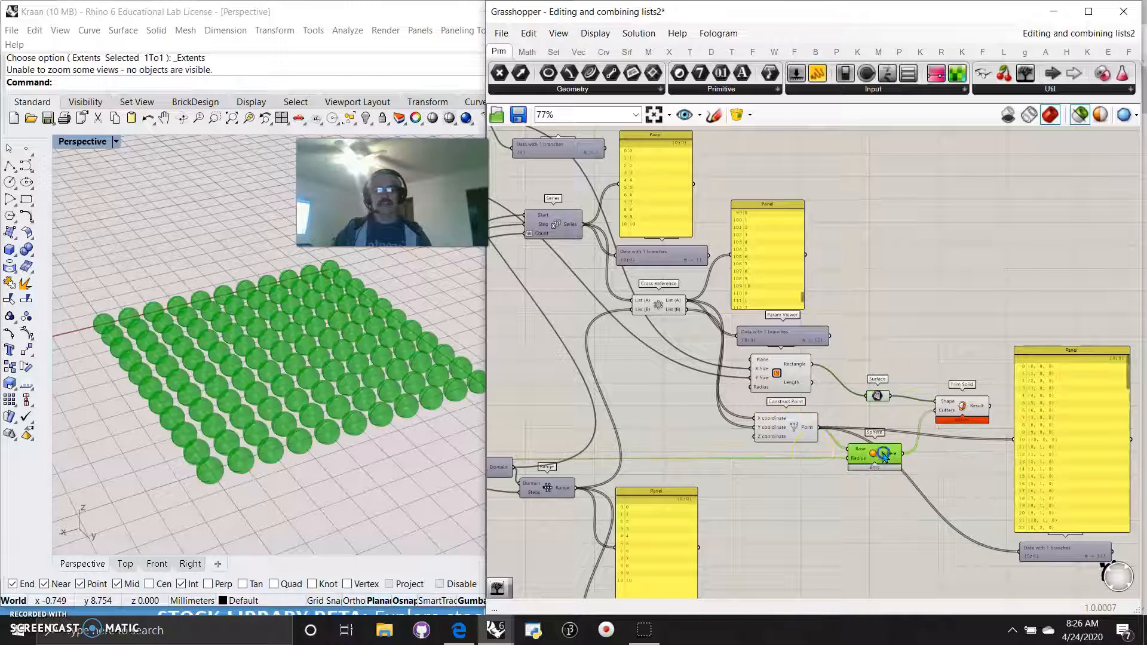
left_click(784, 438)
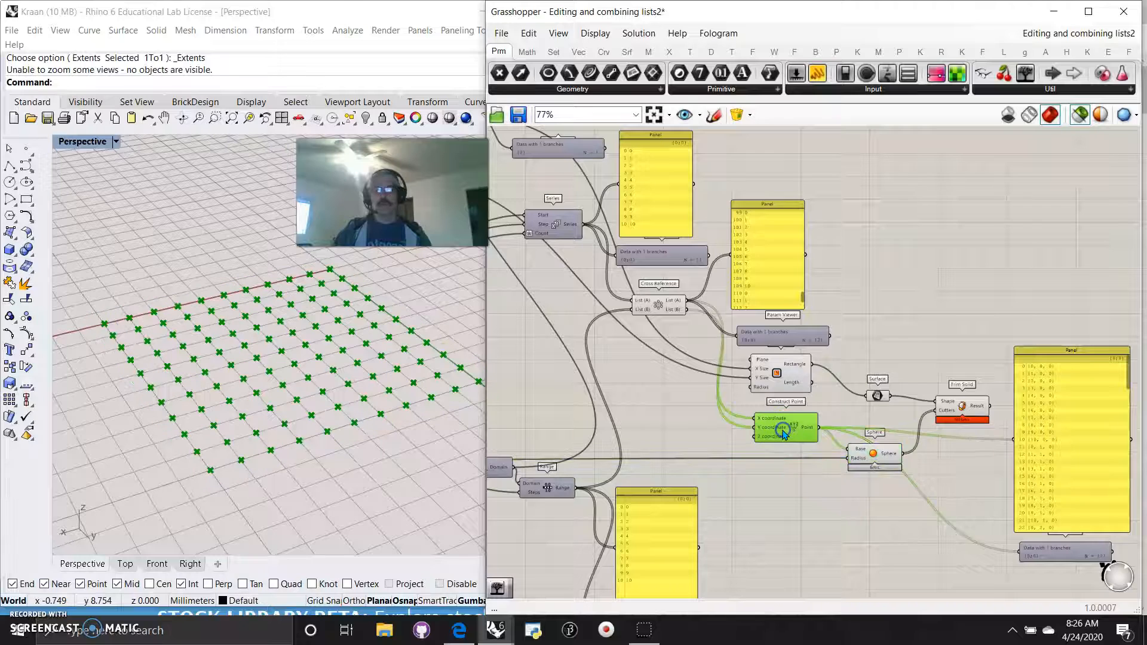
left_click(877, 398)
left_click(776, 373)
Trace the Rectangle's size inputs back through the Construct Domain, Multiplication and Series components.
right_click_drag(659, 383, 739, 422)
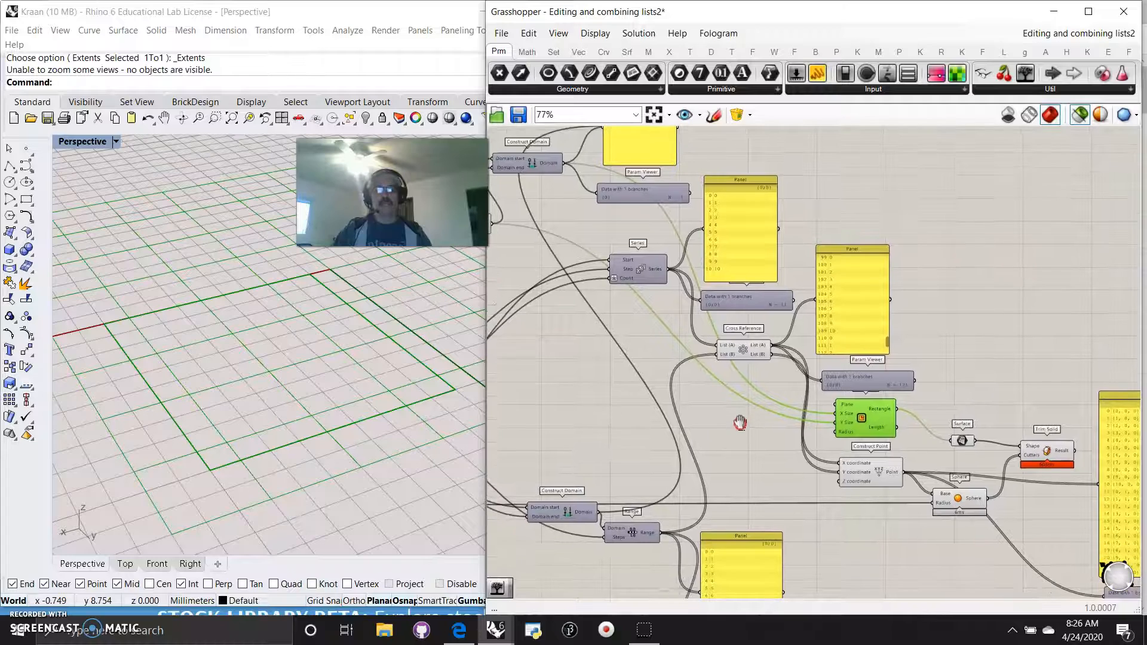
left_click(855, 418)
right_click_drag(776, 461, 748, 520)
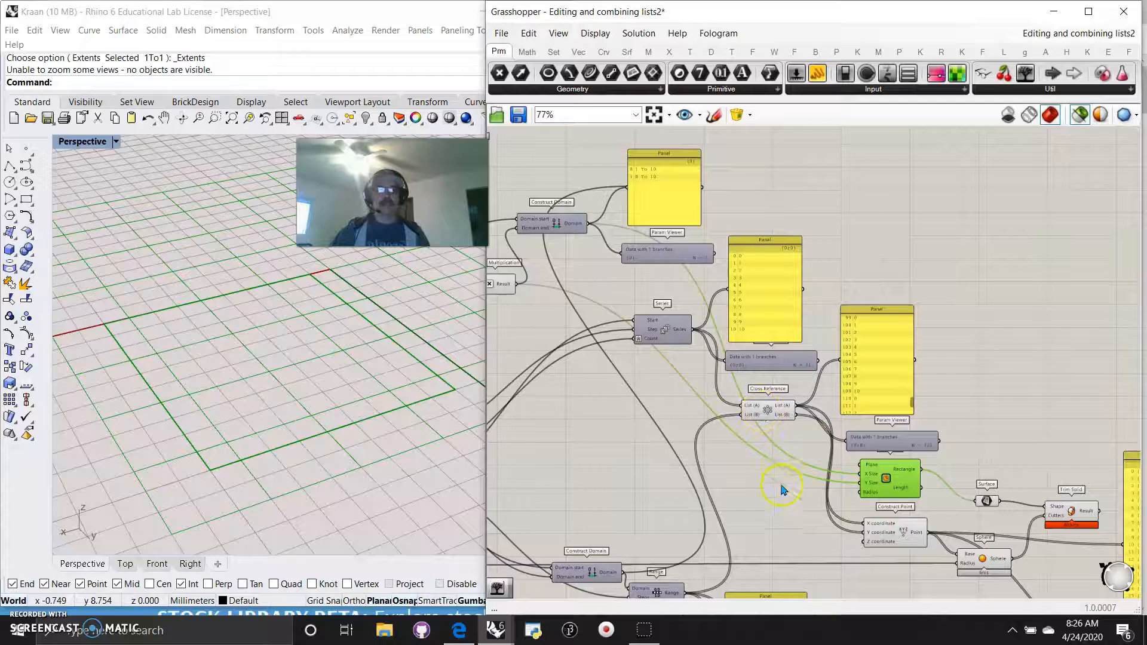
right_click_drag(751, 518, 909, 488)
left_click(703, 204)
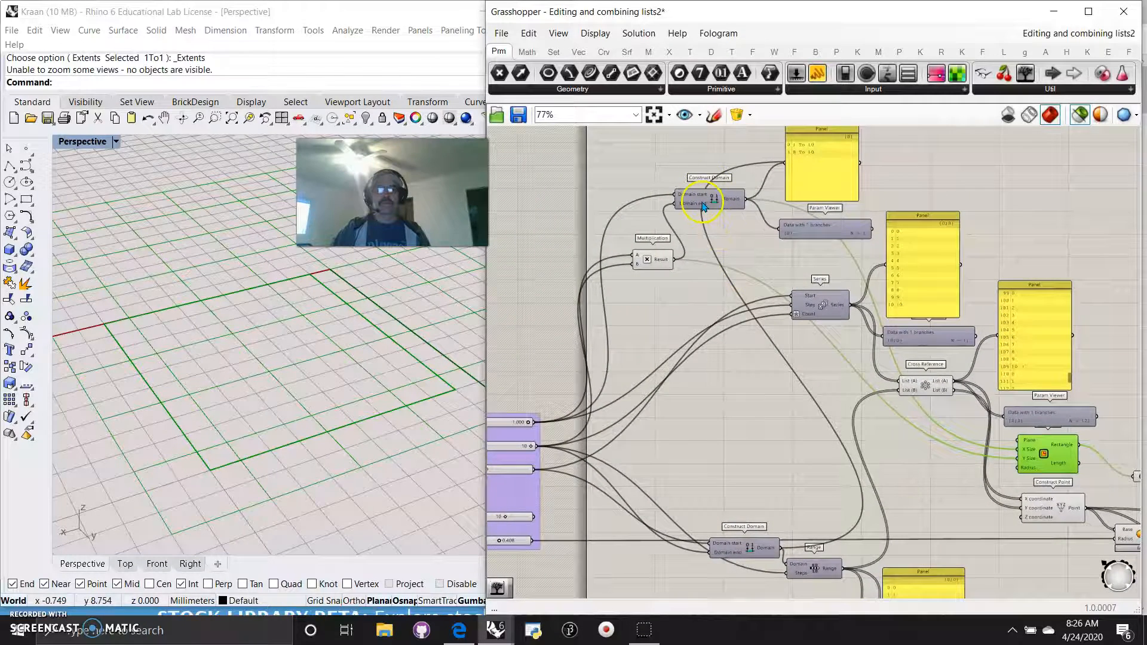
left_click(814, 310)
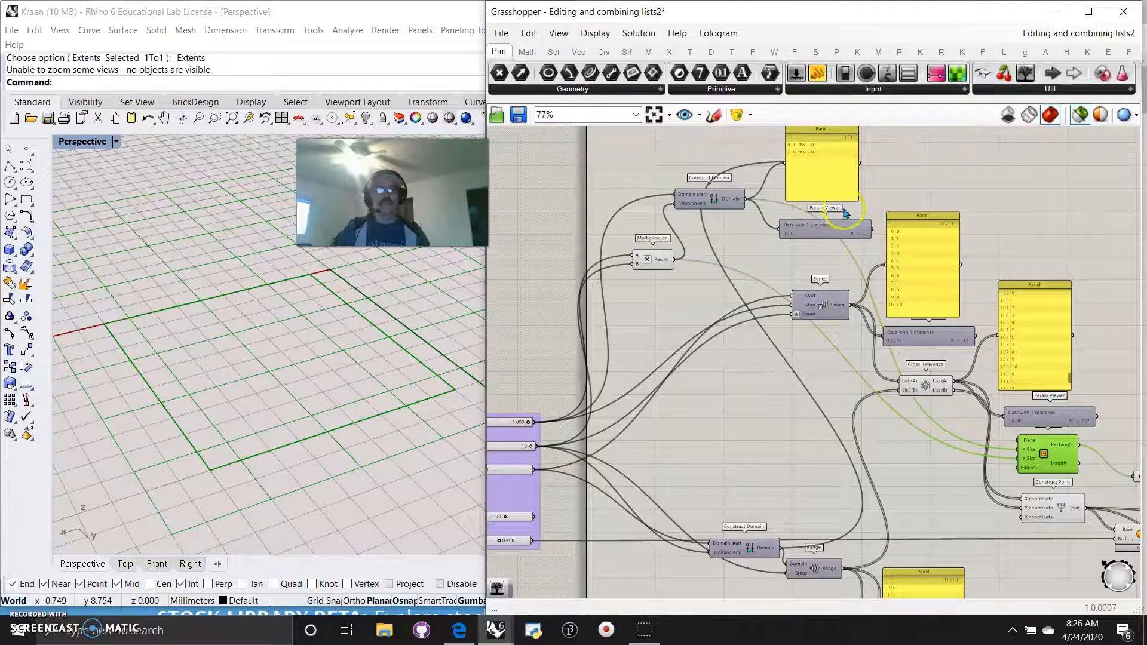
scroll(801, 264, "up", 1)
scroll(816, 273, "down", 2)
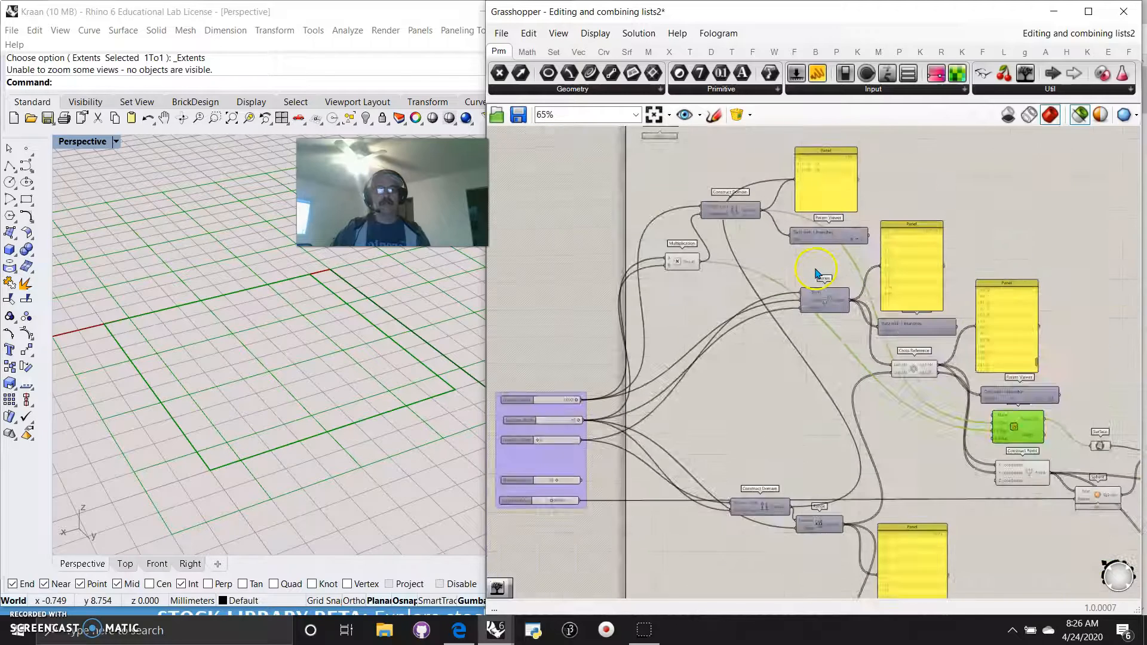
scroll(824, 302, "up", 3)
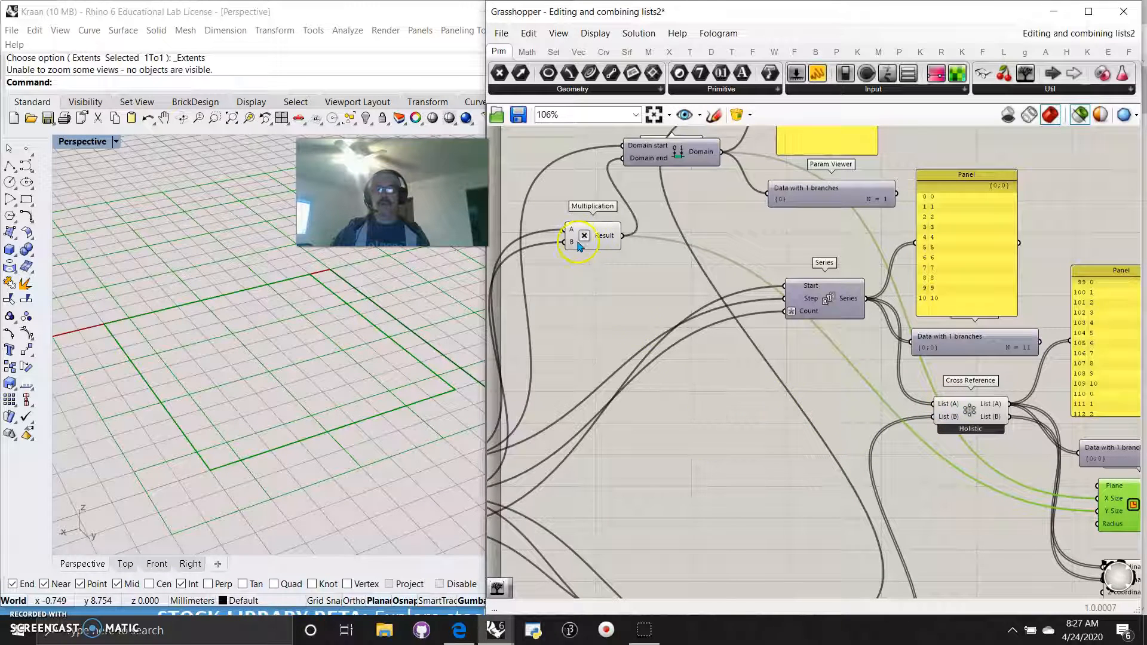
scroll(762, 459, "down", 3)
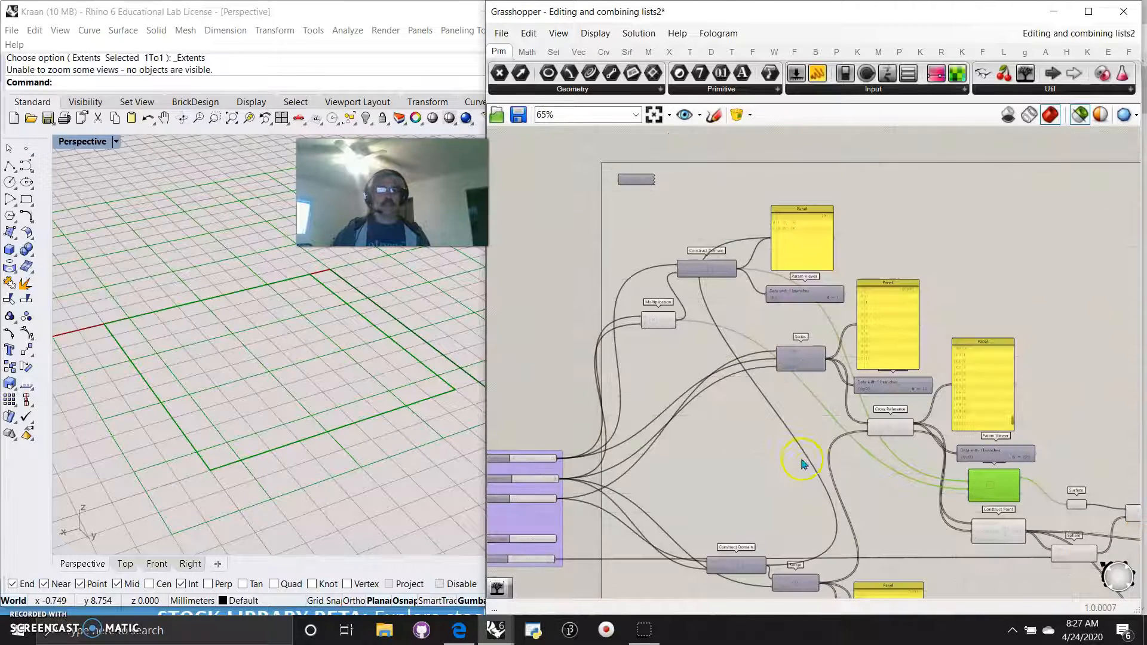
Add a blank Panel and a Param Viewer side by side in the empty canvas area above the Trim Solid component.
right_click_drag(901, 504, 707, 476)
left_click_drag(817, 76, 908, 236)
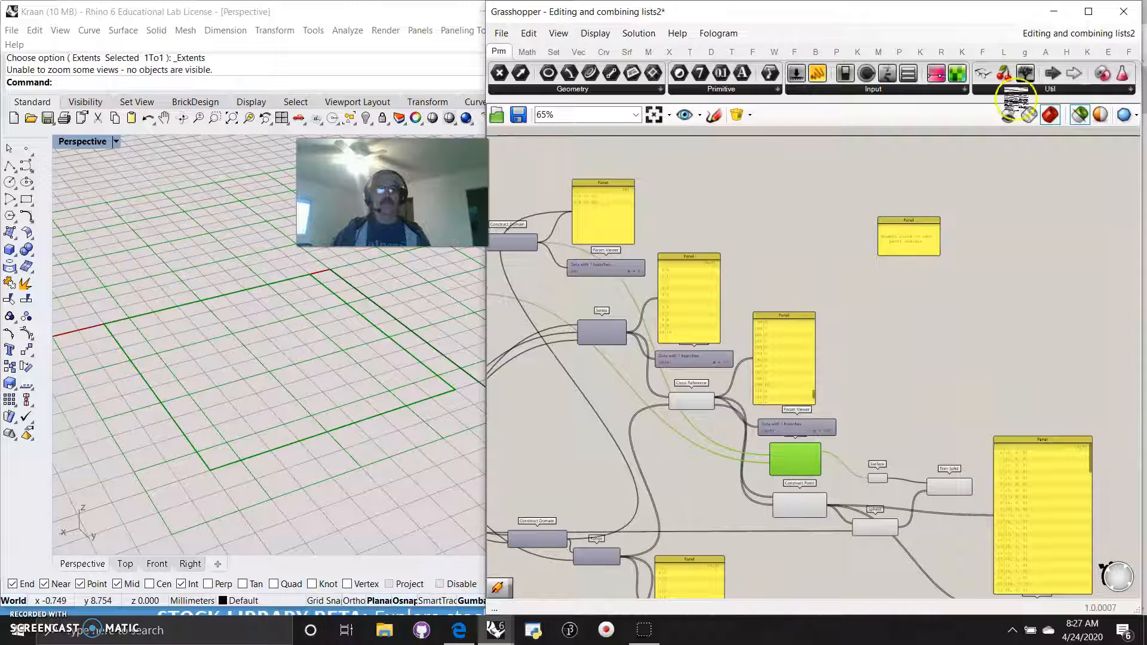
left_click_drag(1026, 156, 997, 236)
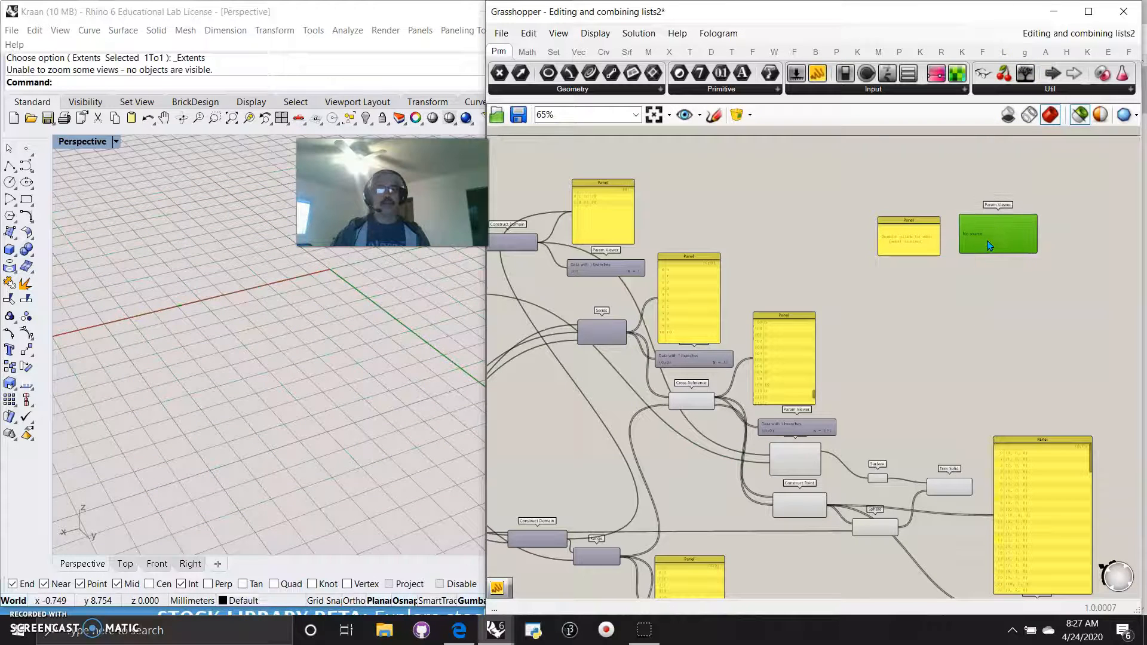
Switch the Param Viewer below the point-coordinate panel to its tree diagram and enlarge it downward.
right_click_drag(954, 367, 863, 166)
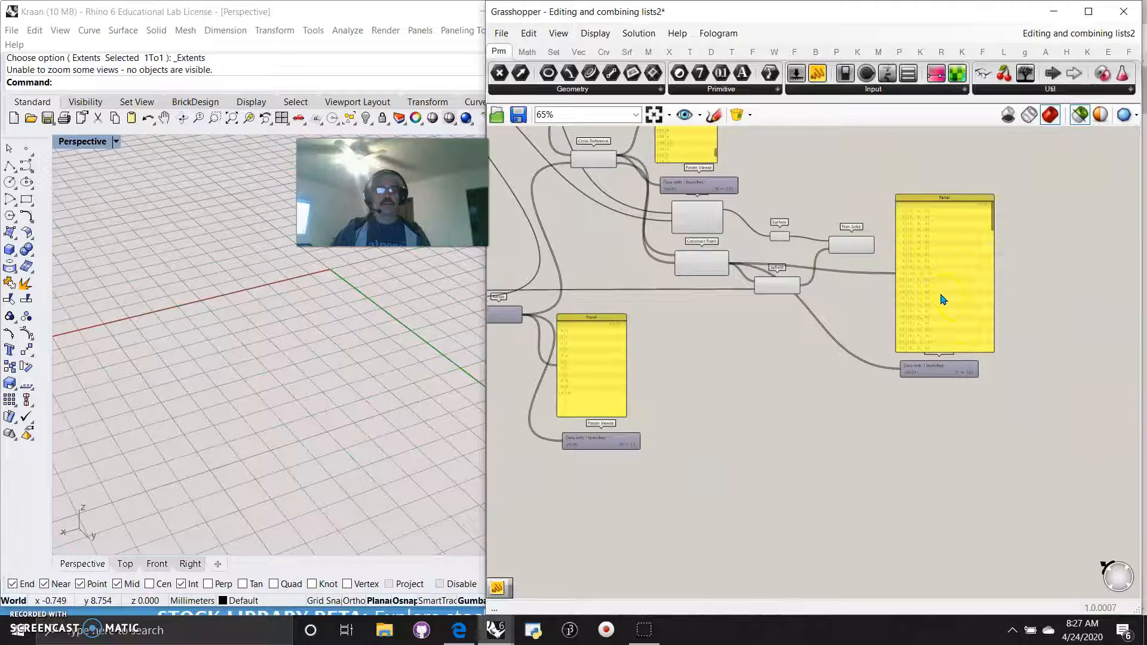
scroll(944, 299, "up", 4)
mouse_move(933, 281)
right_mouse_down()
mouse_move(924, 353)
mouse_move(908, 338)
right_mouse_up()
mouse_move(783, 481)
right_mouse_down()
mouse_move(741, 323)
mouse_move(739, 463)
right_mouse_up()
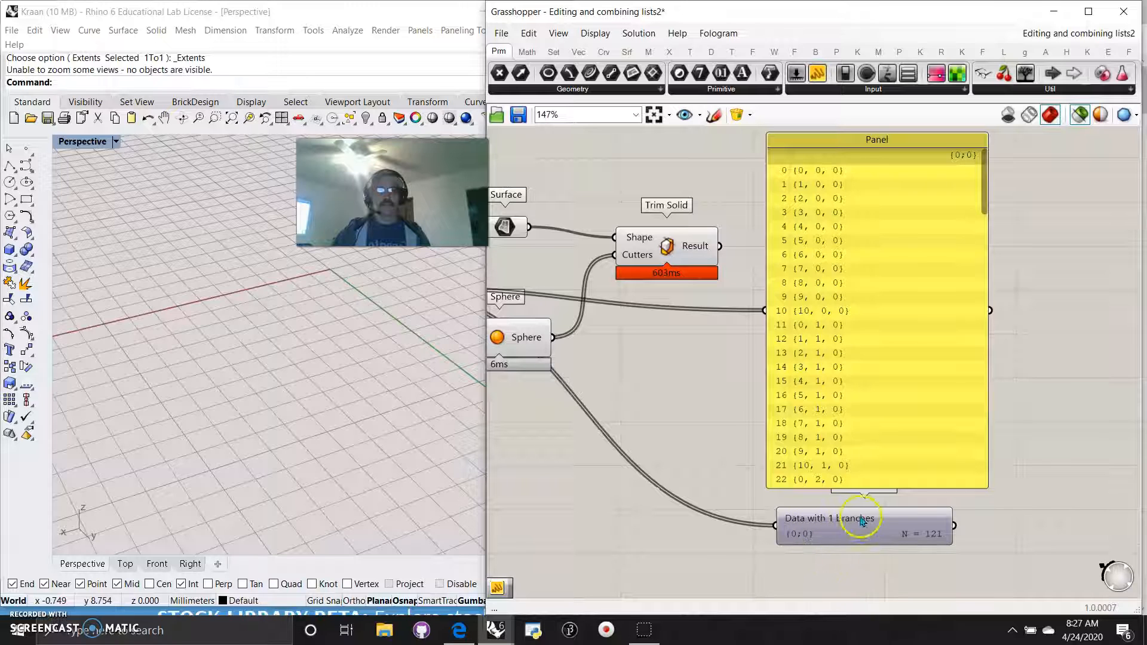
right_click_drag(867, 572, 882, 455)
right_click(875, 396)
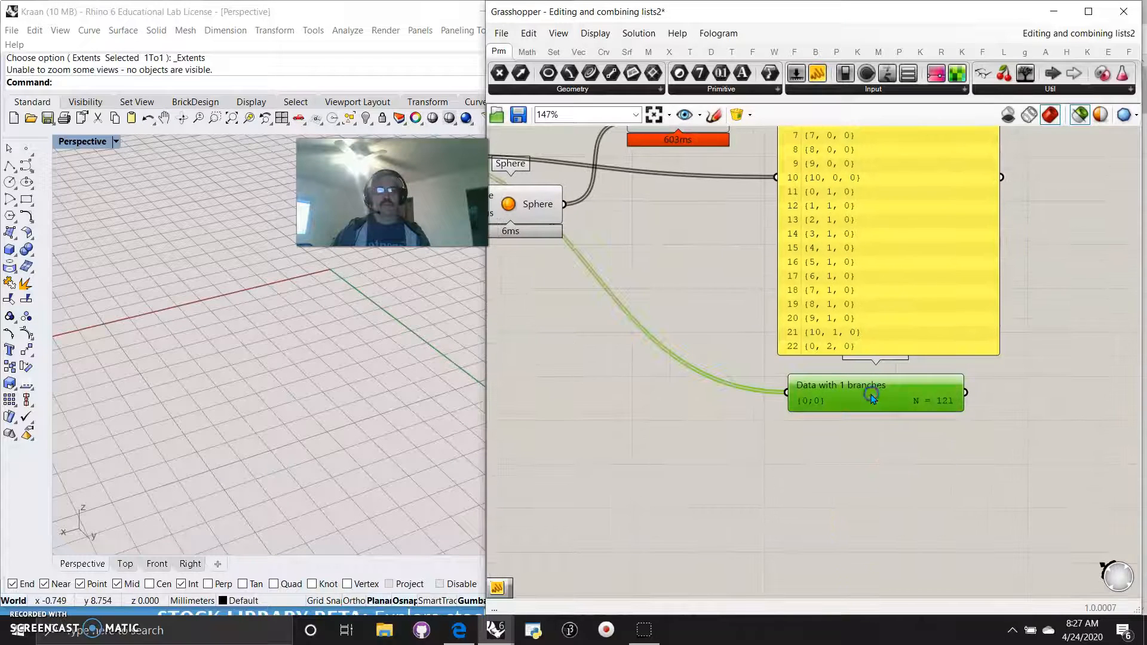
left_click(914, 436)
left_click_drag(896, 411, 902, 485)
Graft the Construct Point component's Point output and examine the branches in the tree diagram.
right_click_drag(604, 333, 794, 450)
right_click(571, 272)
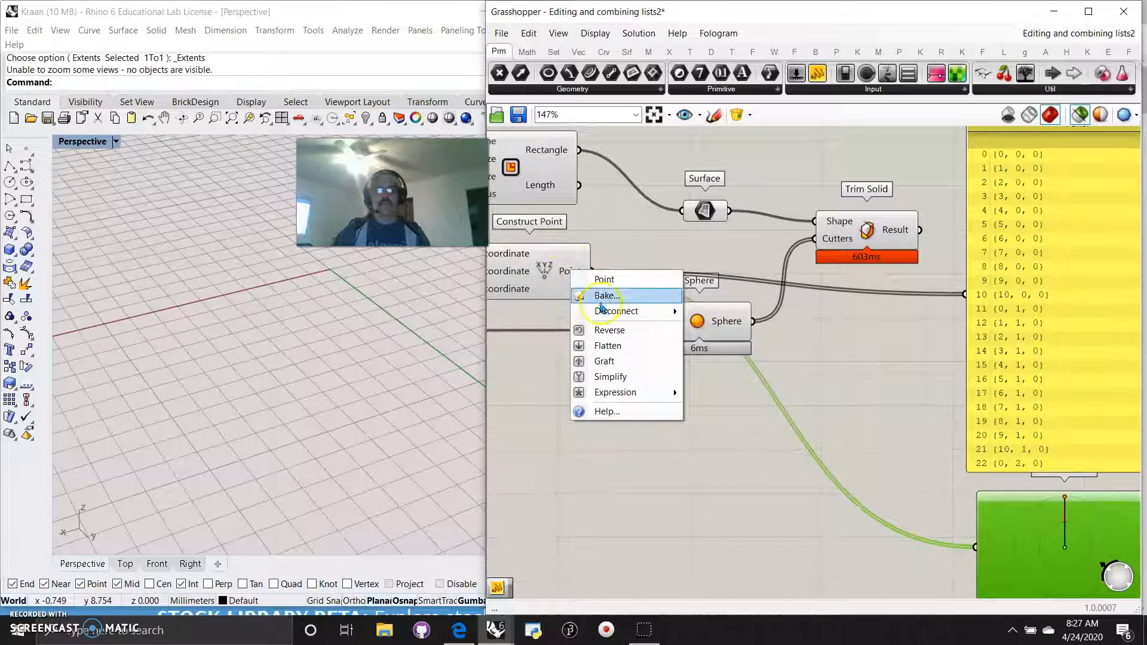
left_click(604, 361)
scroll(872, 473, "up", 7)
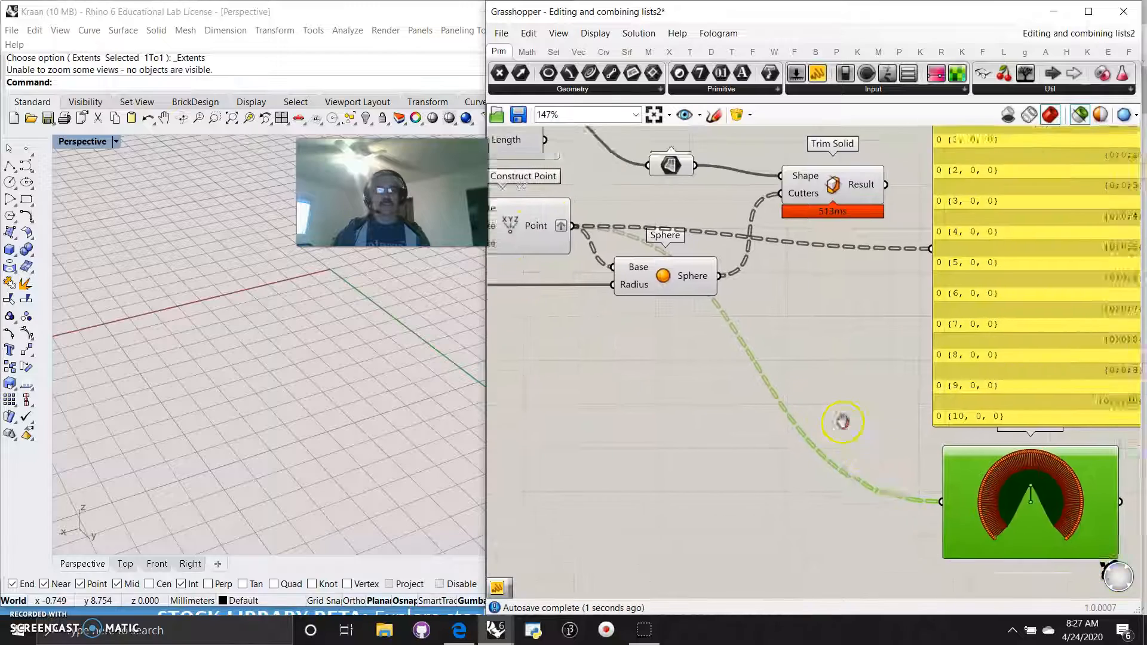
scroll(873, 435, "down", 10)
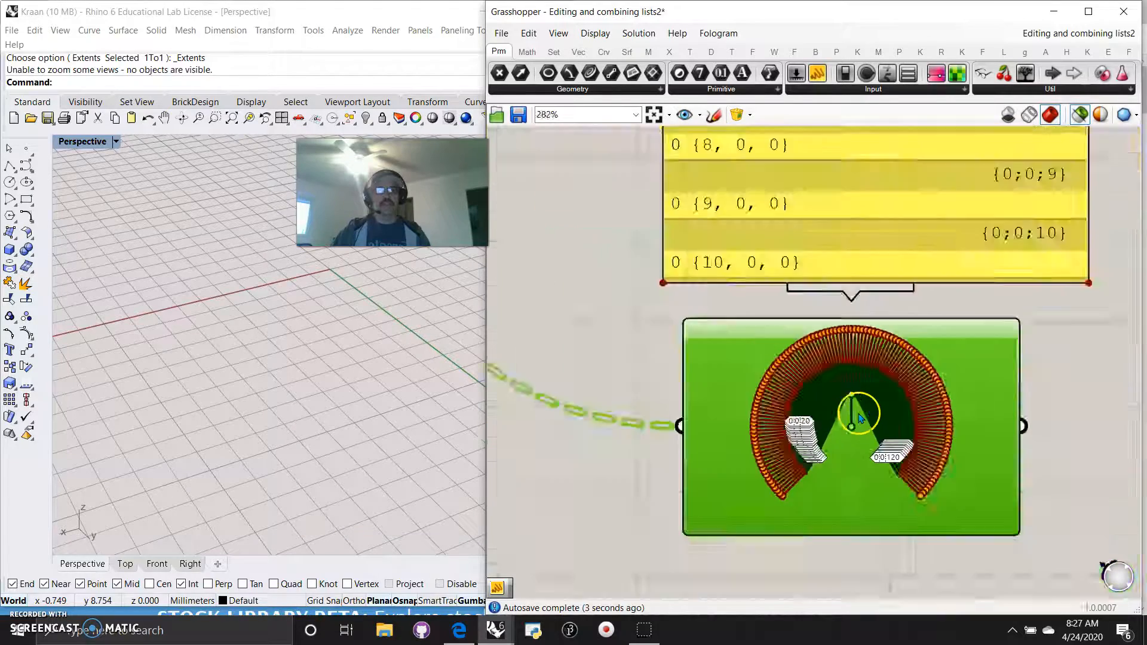
right_click_drag(1006, 266, 1007, 375)
left_click(592, 346)
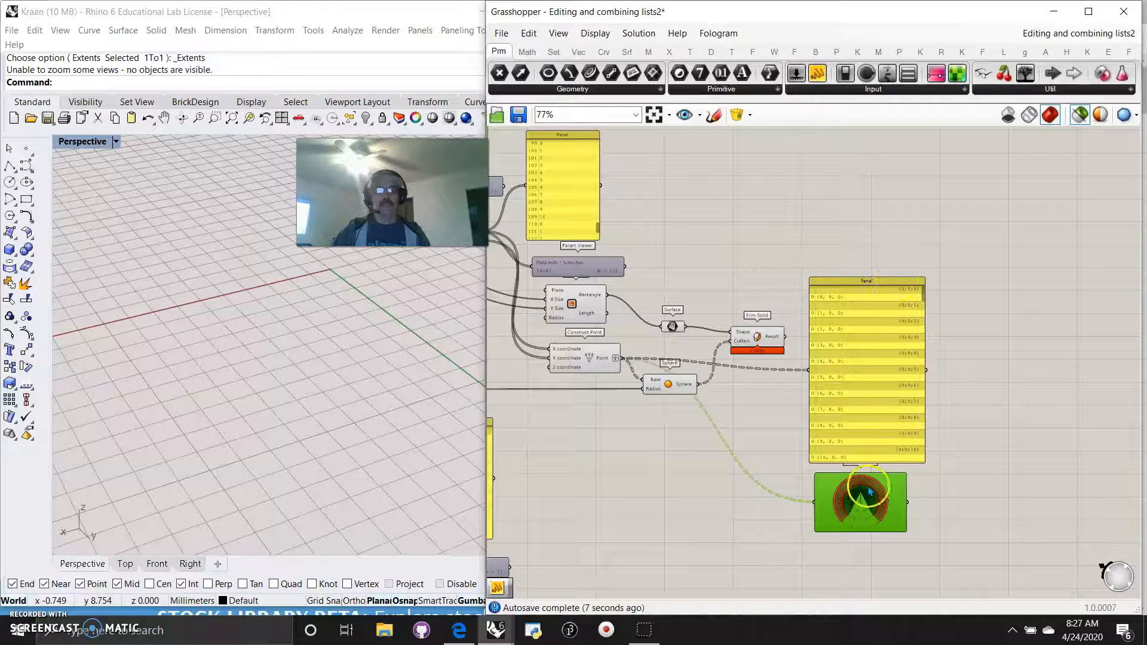
left_click(611, 393)
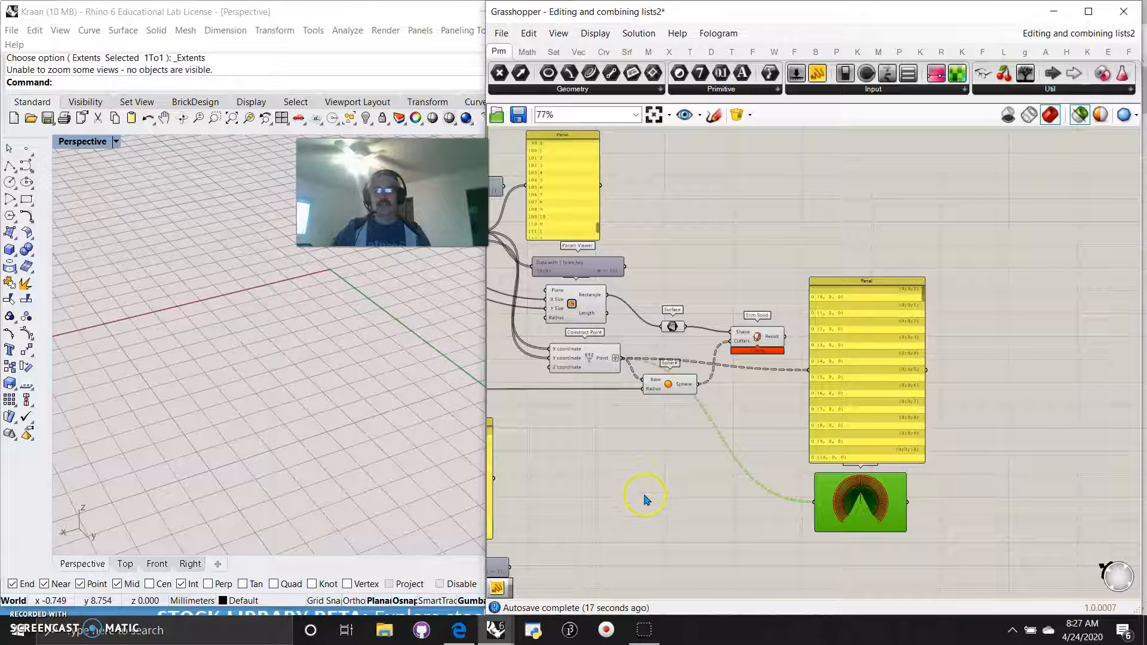
Remove the graft from the Construct Point component's Point output and switch the Param Viewer's tree diagram back to its text summary.
right_click(609, 363)
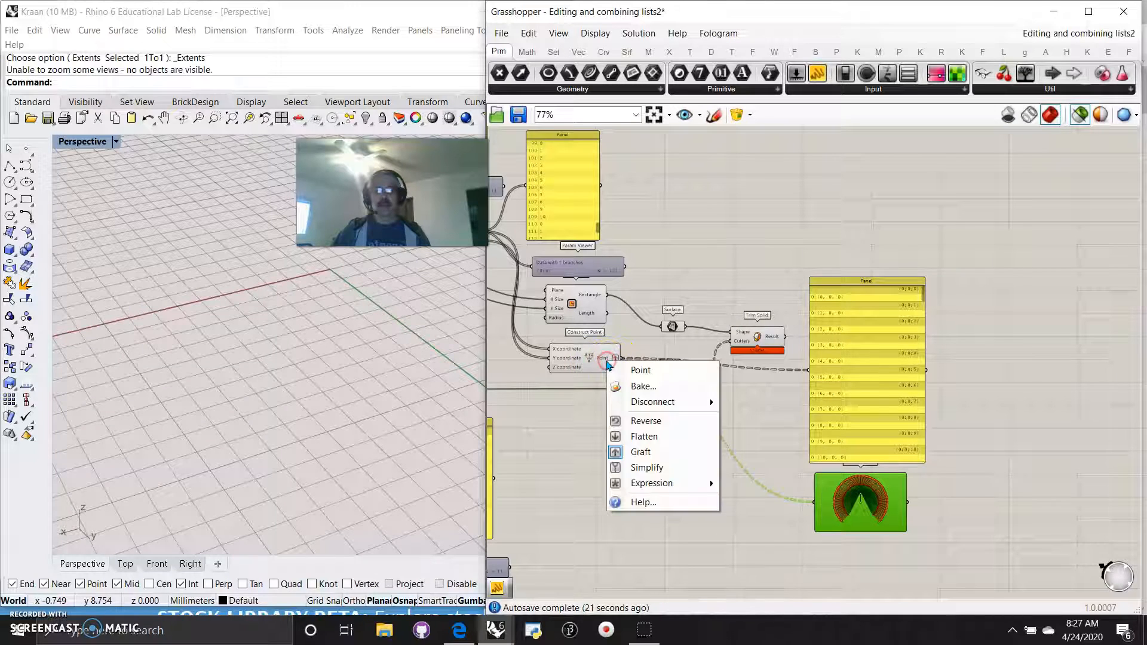
left_click(641, 457)
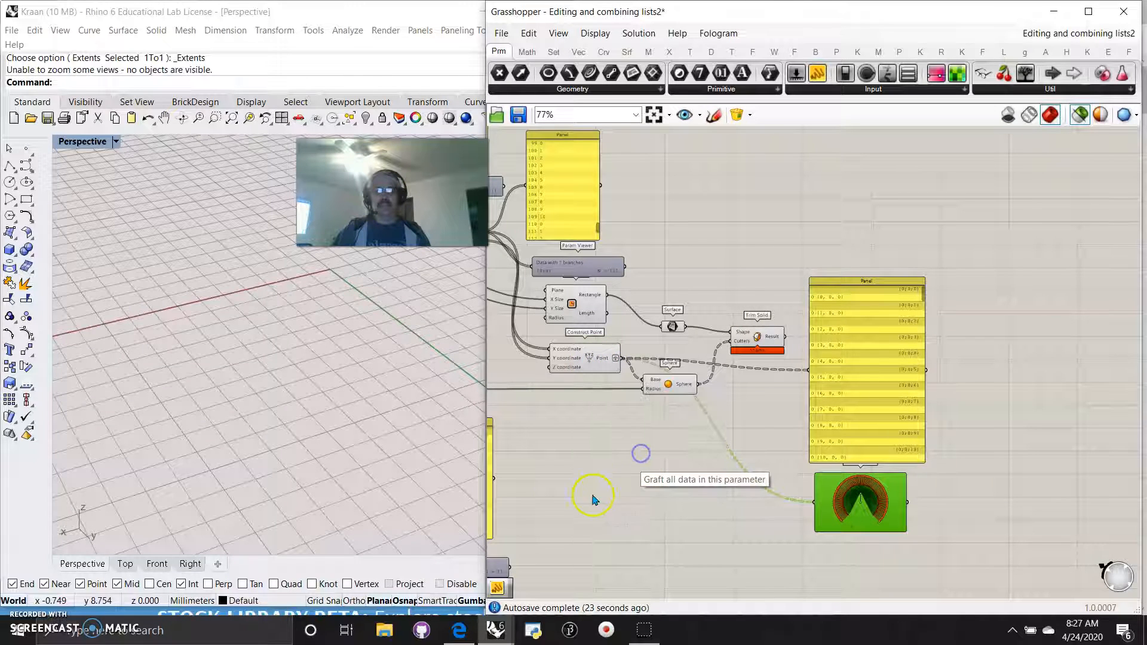
right_click(855, 514)
left_click(889, 552)
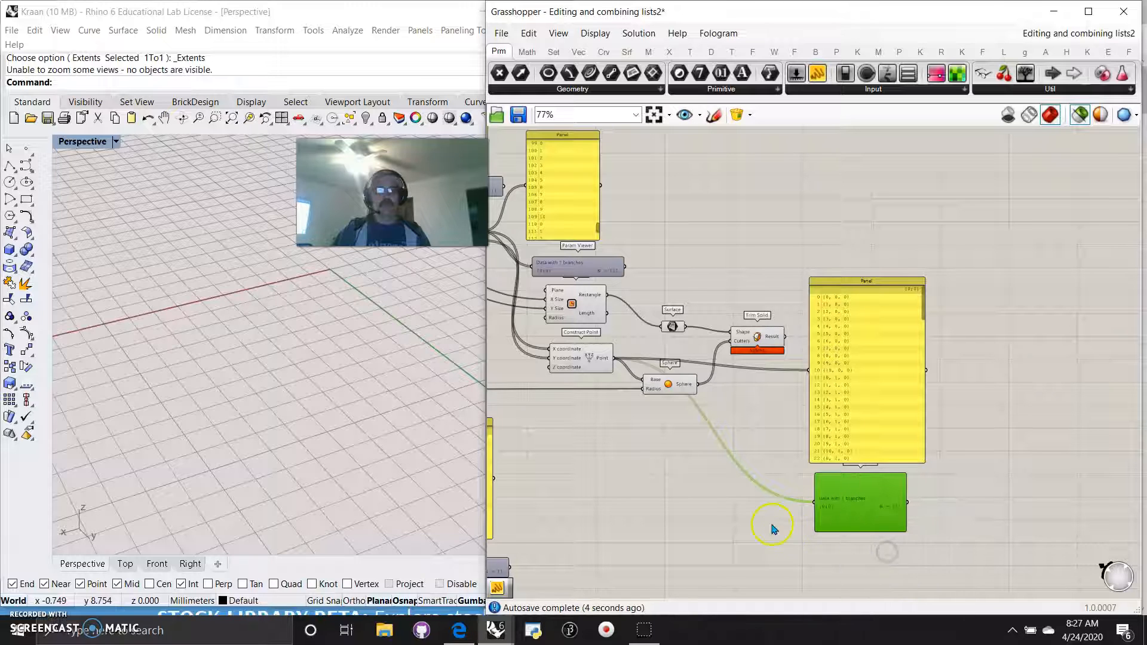
Examine the two Construct Domain components and the domains they supply to the uppermost panel.
right_click_drag(695, 513, 815, 524)
right_click_drag(708, 464, 1014, 501)
right_click_drag(638, 376, 741, 487)
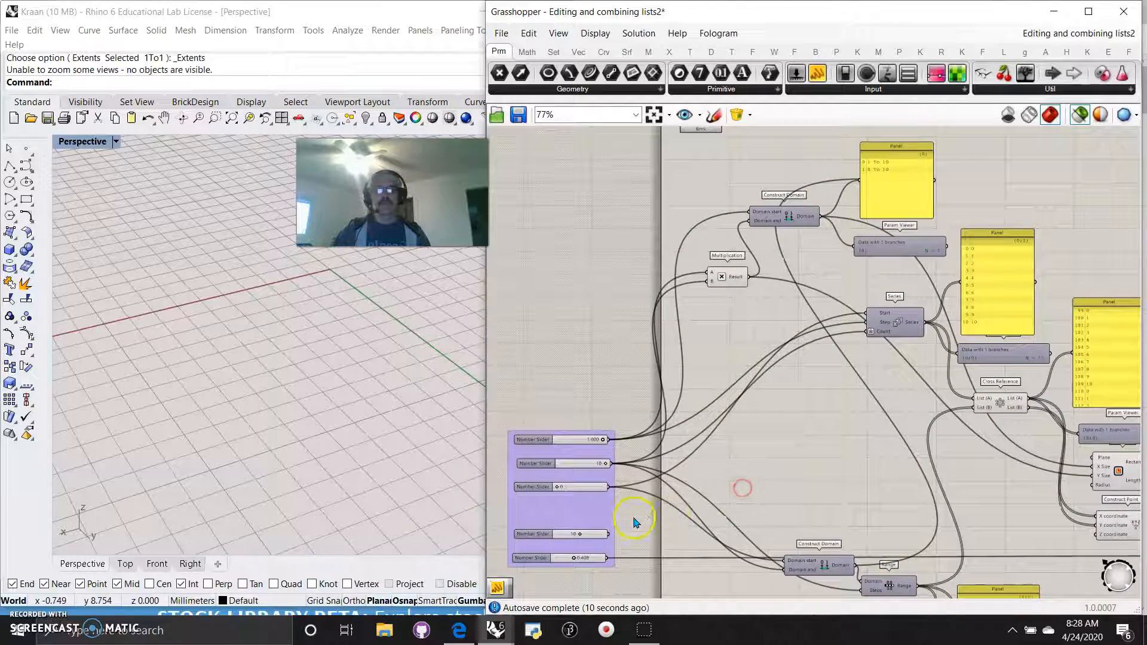
left_click(788, 219)
scroll(876, 189, "up", 2)
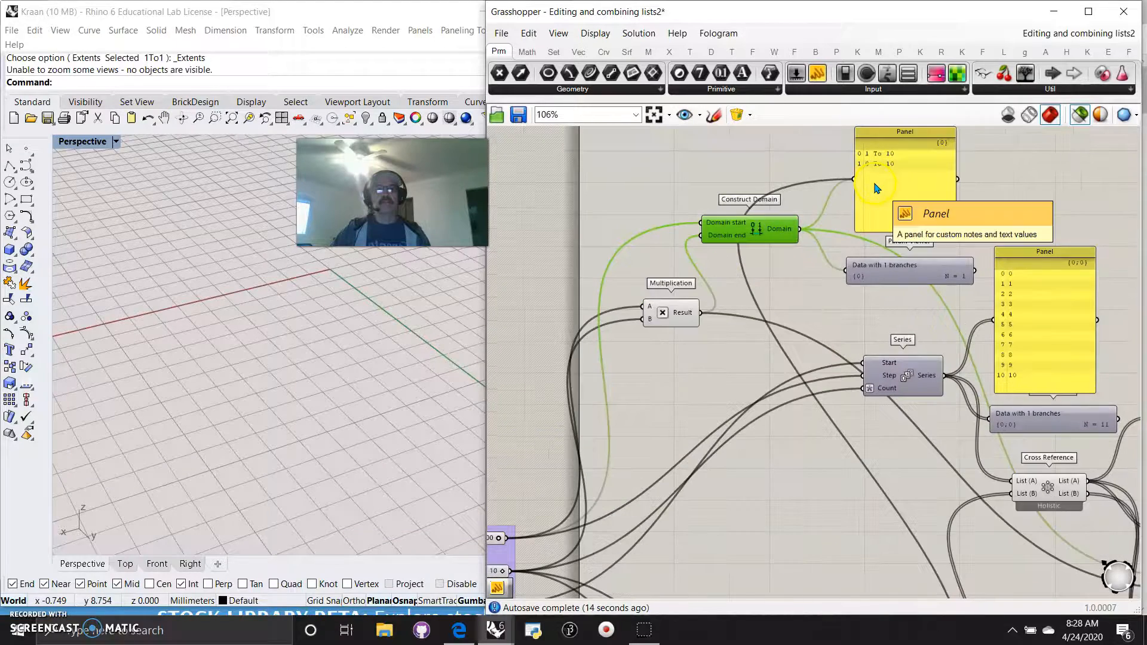
right_click_drag(797, 483, 769, 245)
left_click_drag(768, 472, 728, 423)
right_click_drag(803, 215, 760, 499)
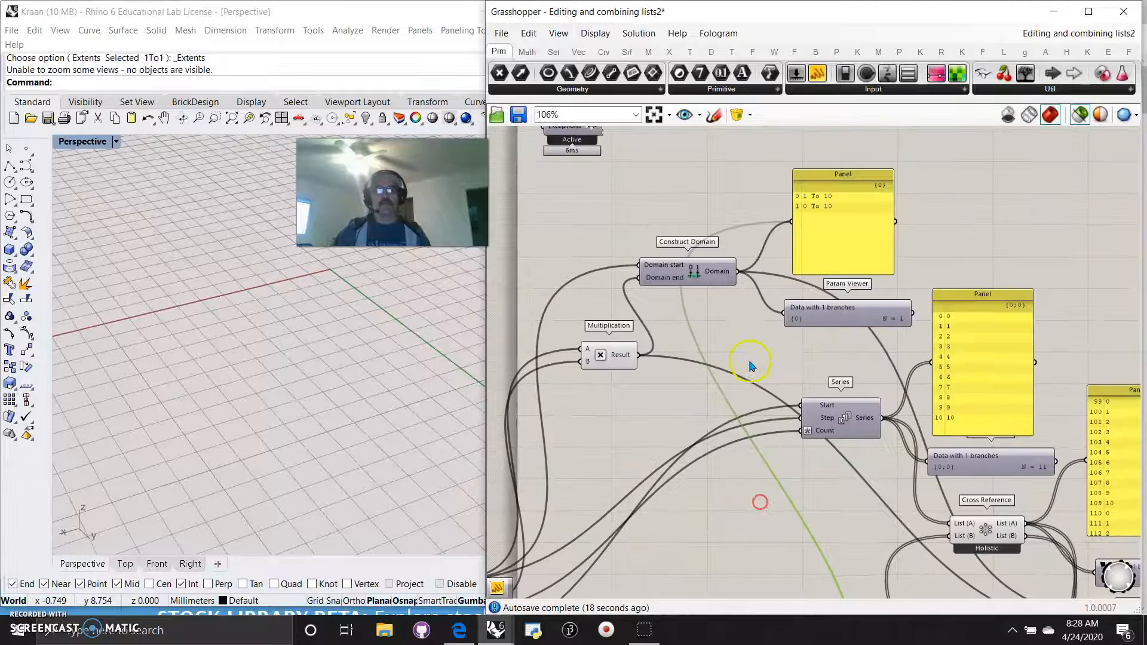
right_click_drag(730, 539, 705, 538)
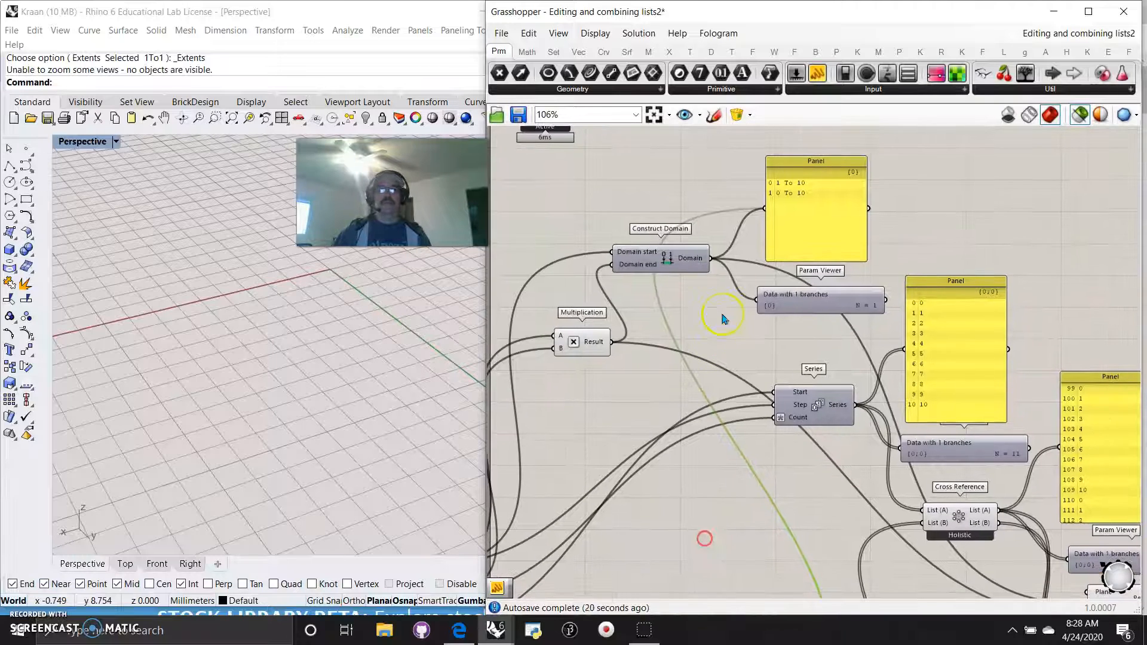
Connect only the upper Construct Domain to the domain panel, and add the lower Construct Domain's output as a second source.
left_click_drag(711, 259, 764, 218)
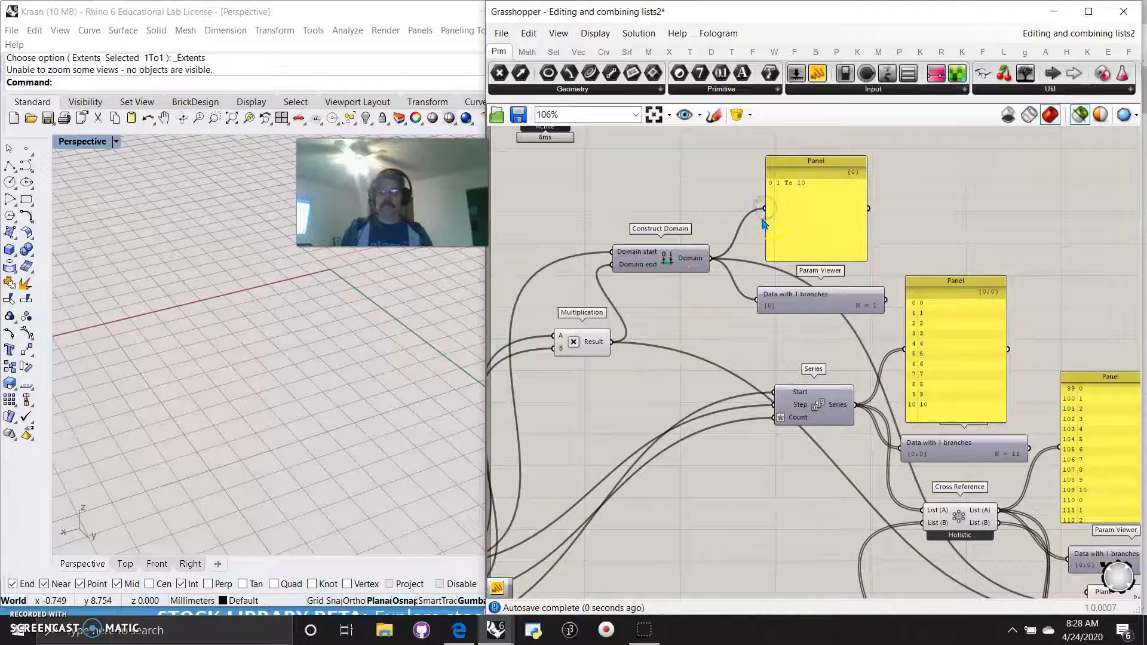
right_click_drag(699, 455, 681, 420)
scroll(675, 412, "down", 2)
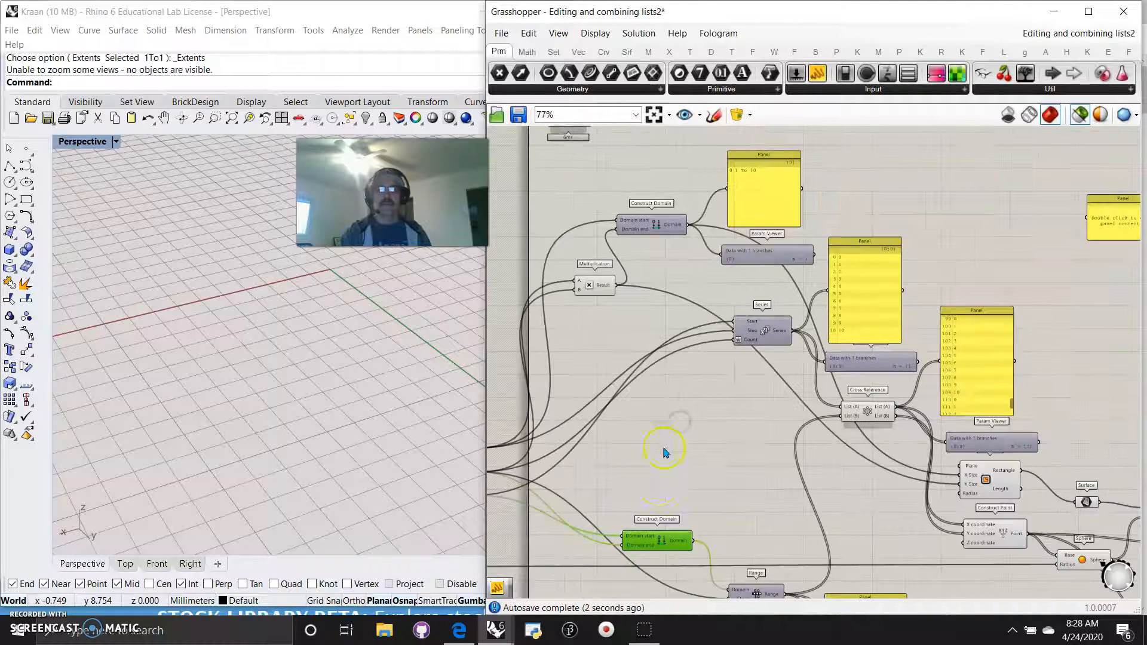
left_click(671, 523)
left_click_drag(692, 542, 722, 181)
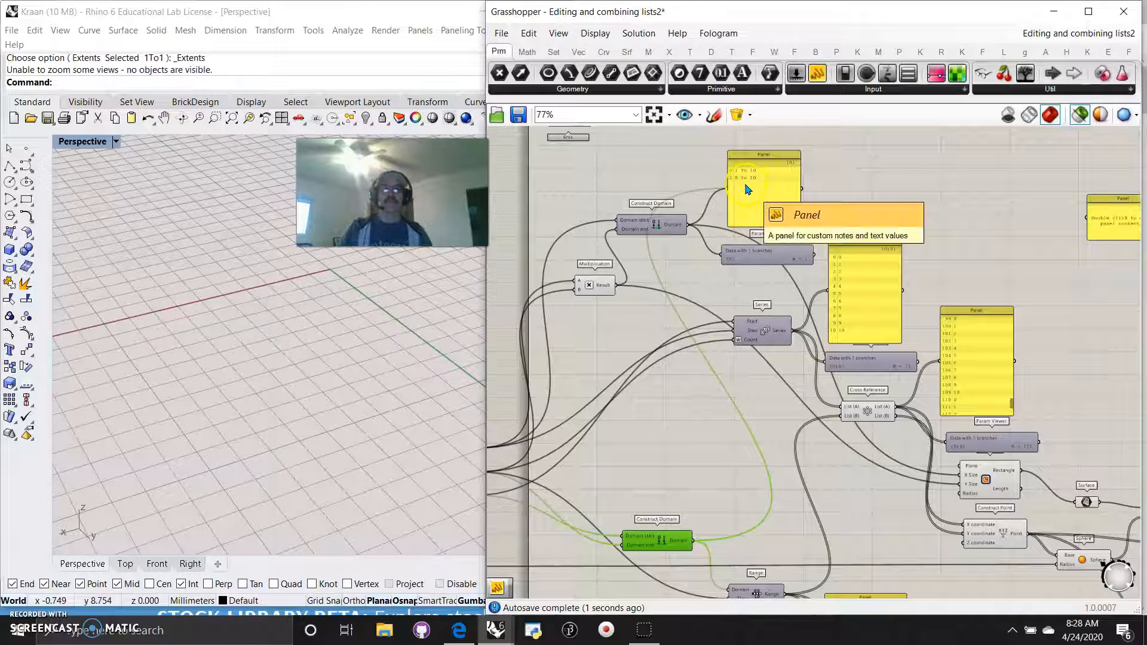
Examine the branches and item counts in the Param Viewers of the Construct Domain, Range and Series outputs.
left_click(756, 262)
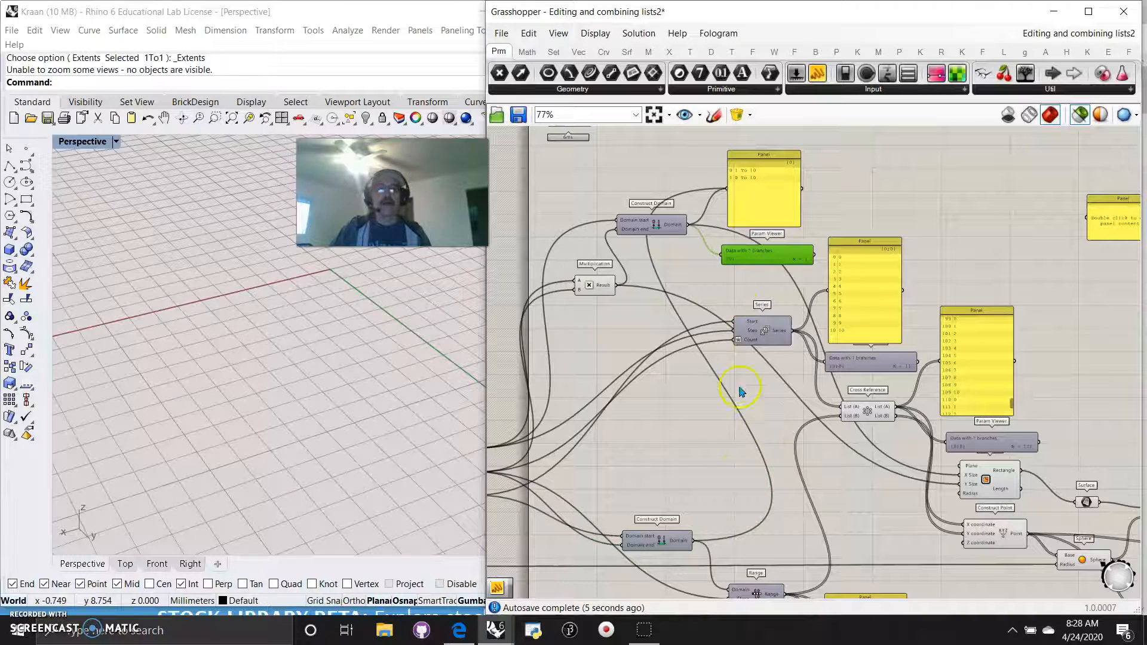
scroll(758, 305, "up", 2)
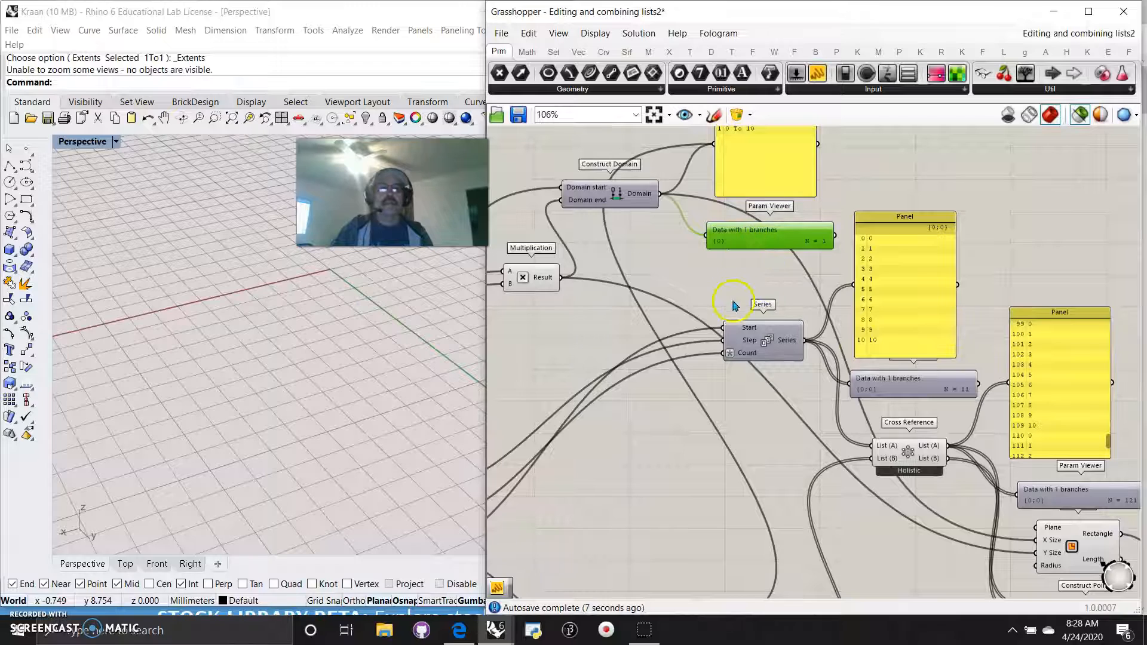
right_click_drag(686, 290, 631, 174)
right_click_drag(689, 472, 651, 301)
right_click_drag(760, 544, 685, 391)
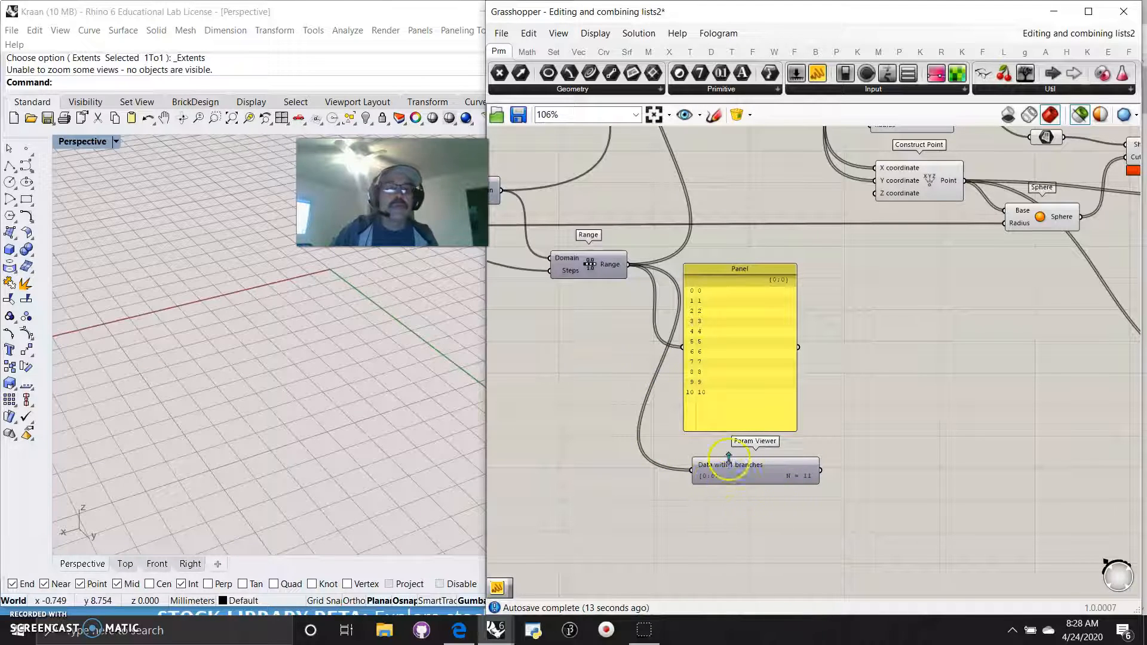
scroll(602, 353, "down", 2)
right_click_drag(644, 244, 776, 414)
right_click_drag(728, 309, 717, 421)
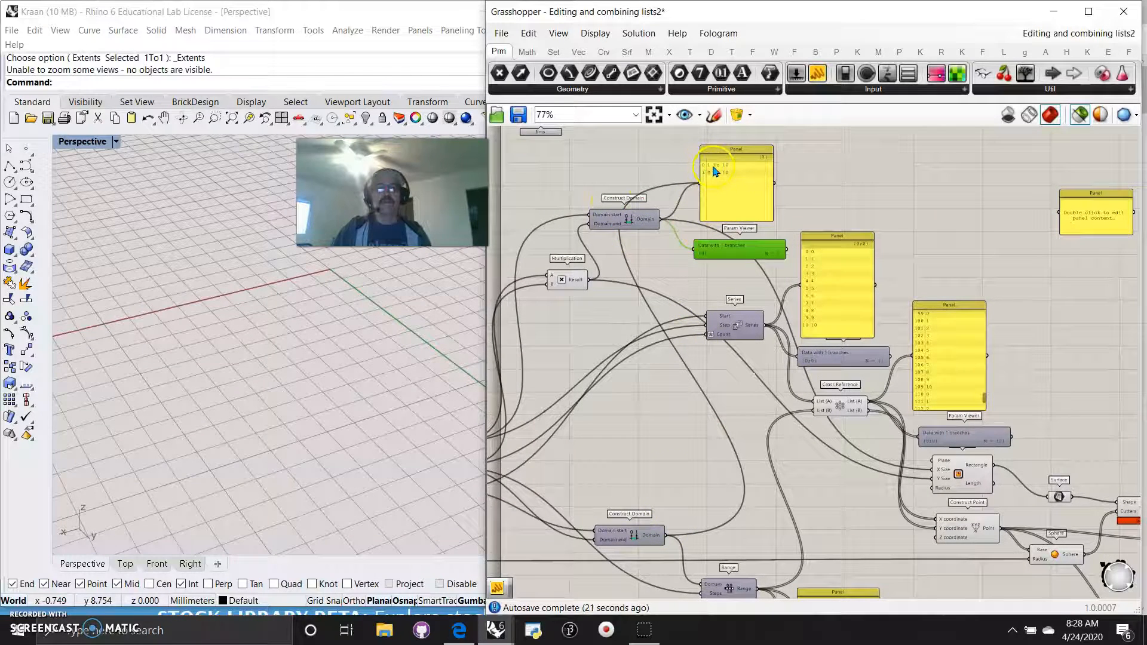
scroll(724, 250, "up", 3)
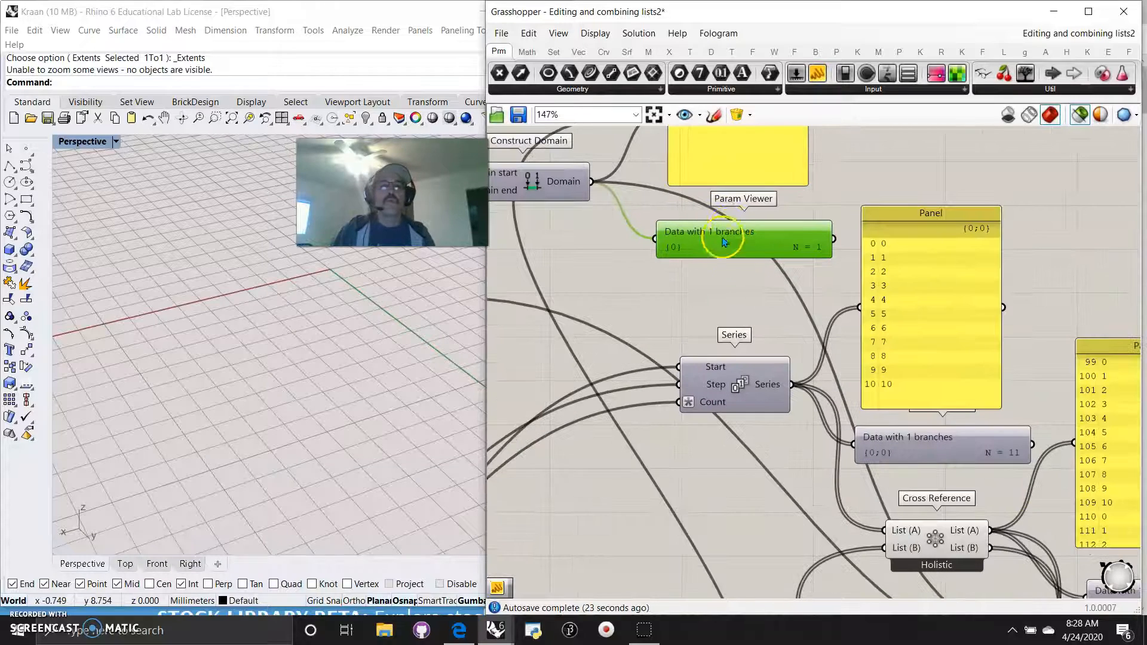
right_click_drag(651, 323, 554, 239)
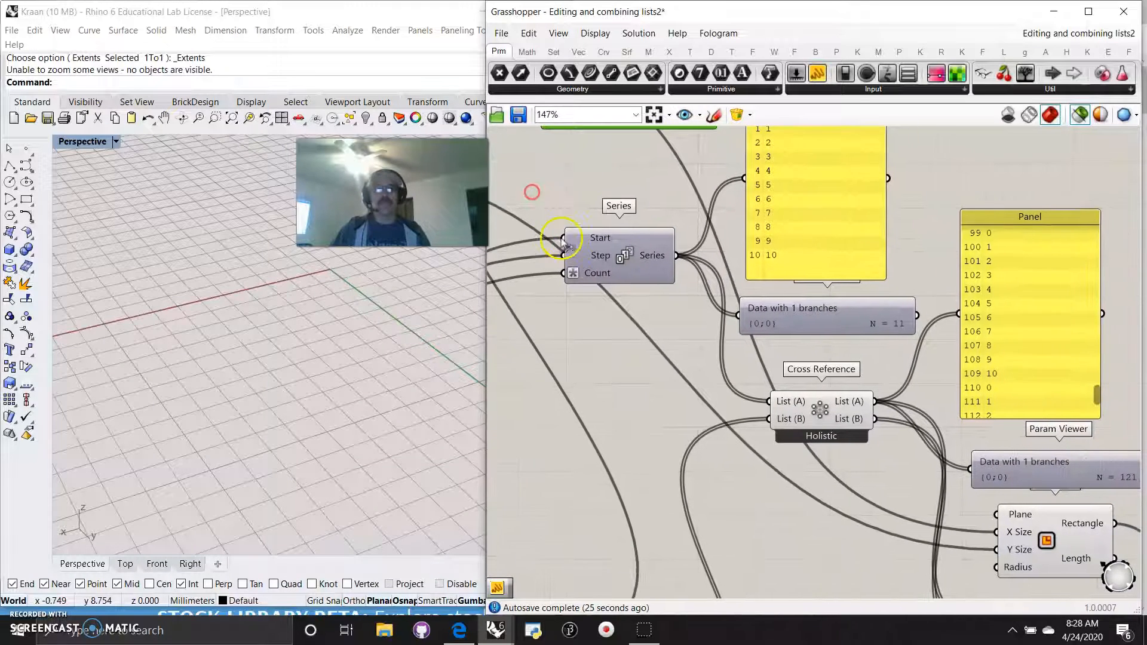
Move the Range component, its panel and its Param Viewer up closer to the Cross Reference, and shift the Series component slightly down.
right_click_drag(635, 359, 663, 201)
scroll(621, 352, "down", 3)
left_click_drag(634, 518, 630, 409)
left_click_drag(750, 558, 755, 439)
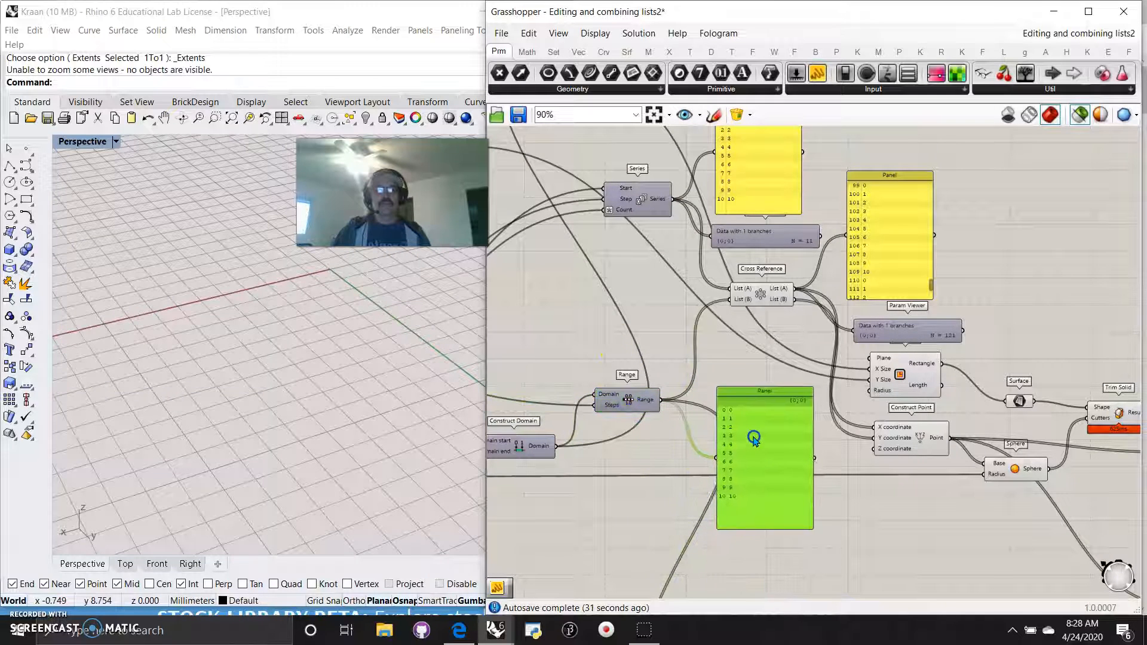
right_click_drag(784, 583, 766, 466)
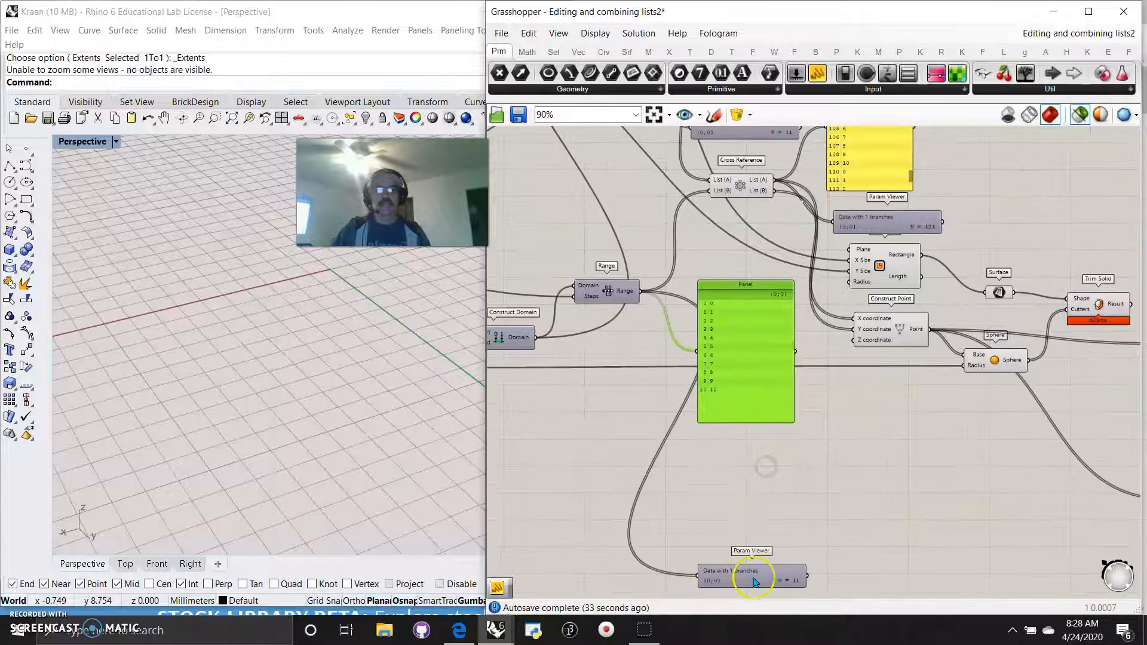
left_click_drag(754, 583, 750, 459)
right_click_drag(606, 399, 610, 518)
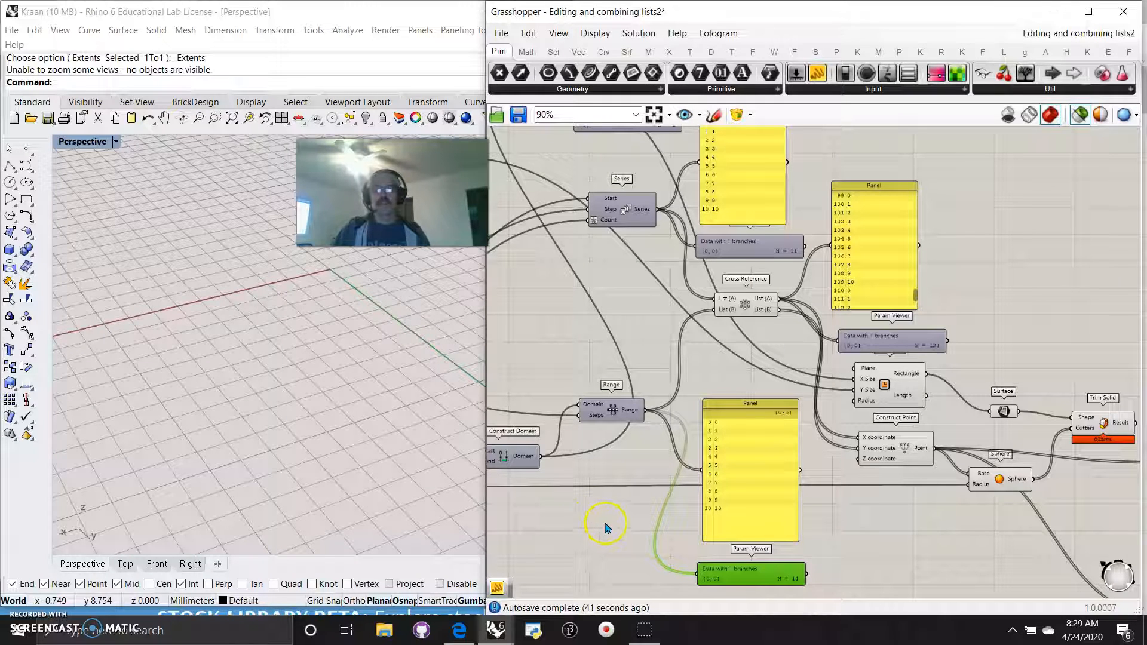
right_click_drag(600, 528, 602, 572)
left_click_drag(629, 263, 614, 278)
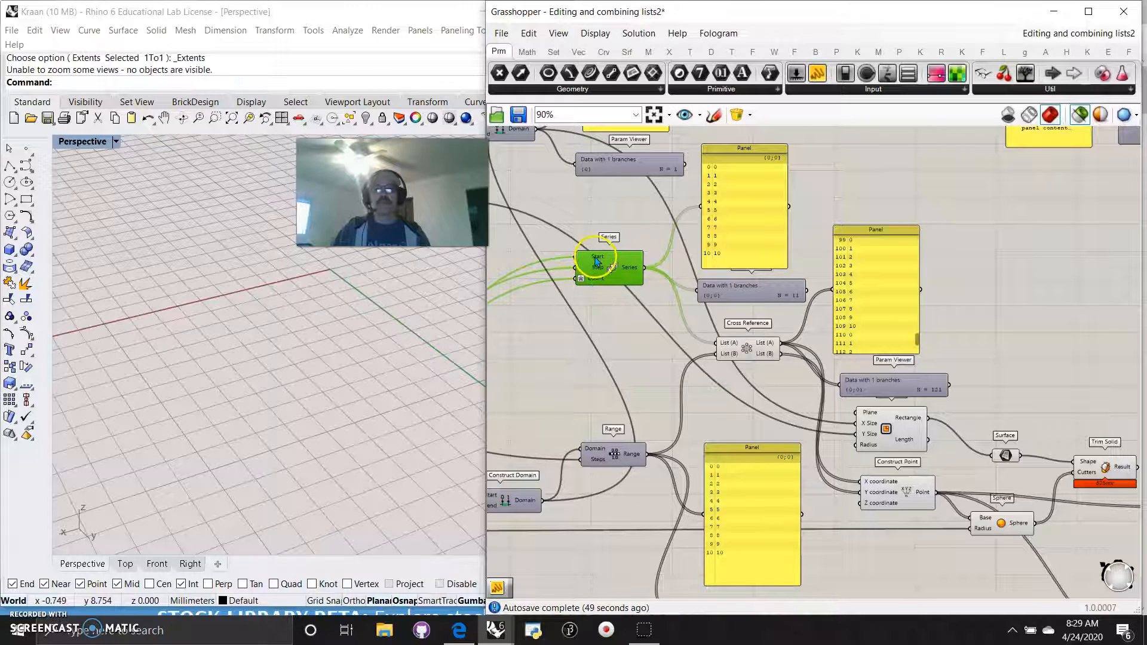
Trace the Series and Range inputs back to the number sliders and inspect the options of the Series component's Count input.
right_click_drag(588, 340, 873, 376)
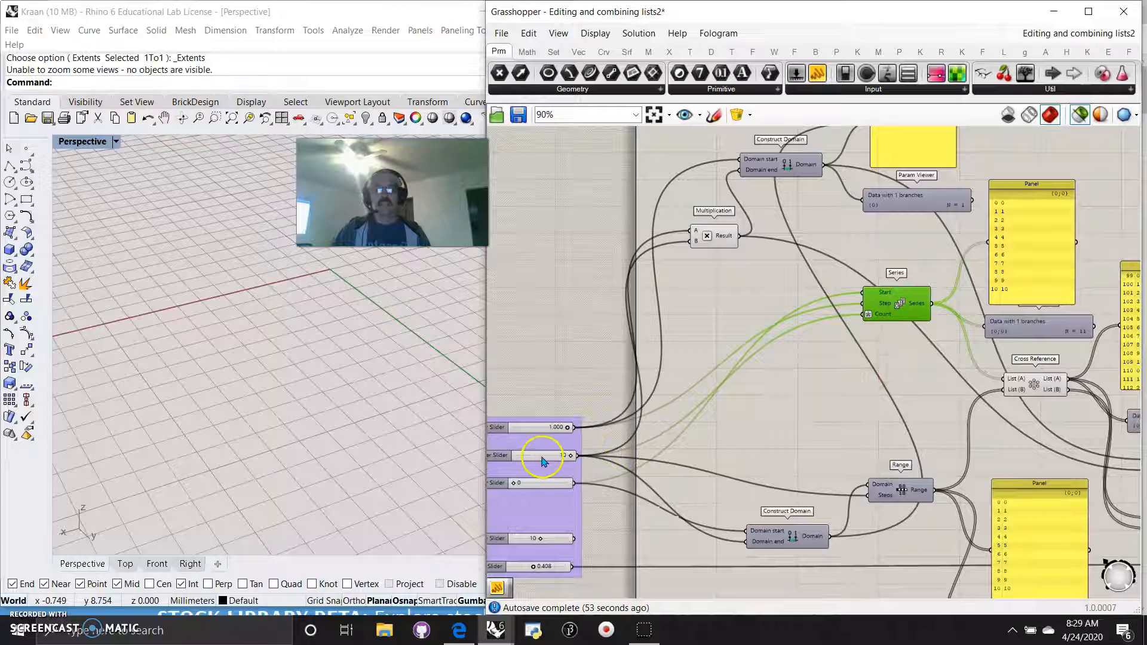
right_click_drag(867, 324, 732, 325)
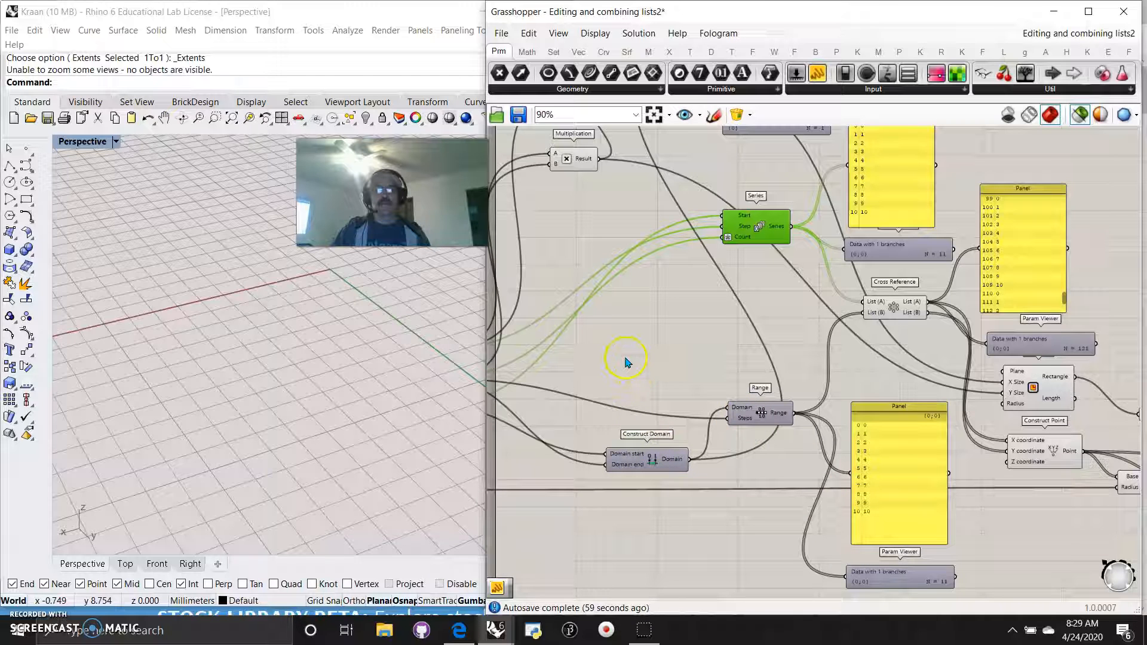
right_click_drag(628, 374, 887, 376)
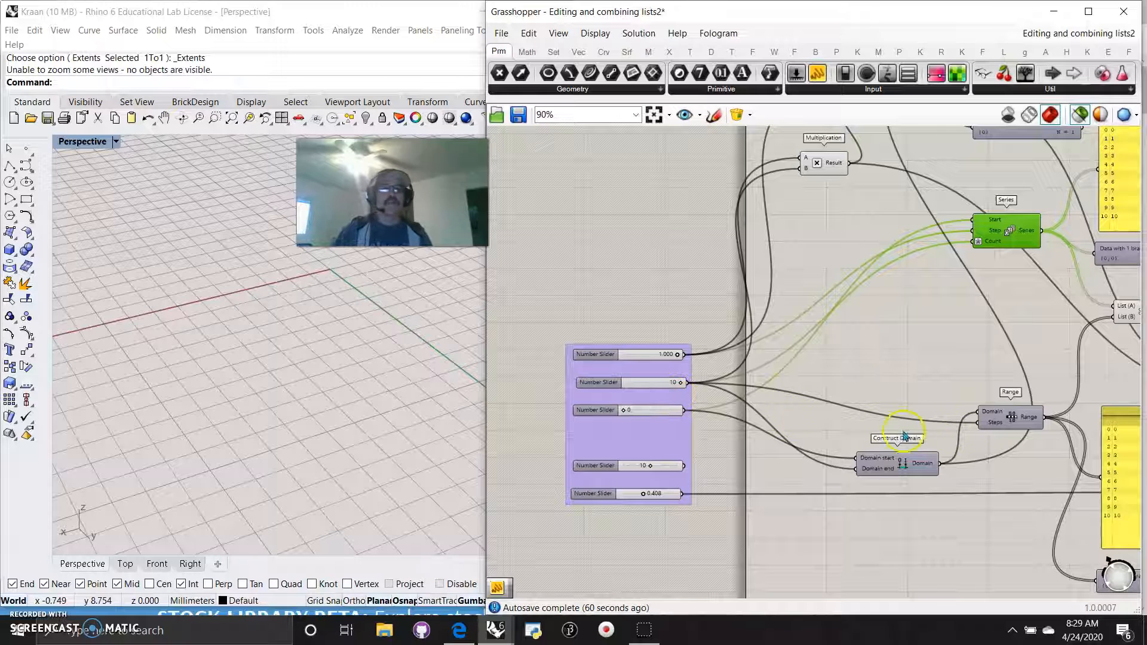
right_click_drag(896, 352, 853, 376)
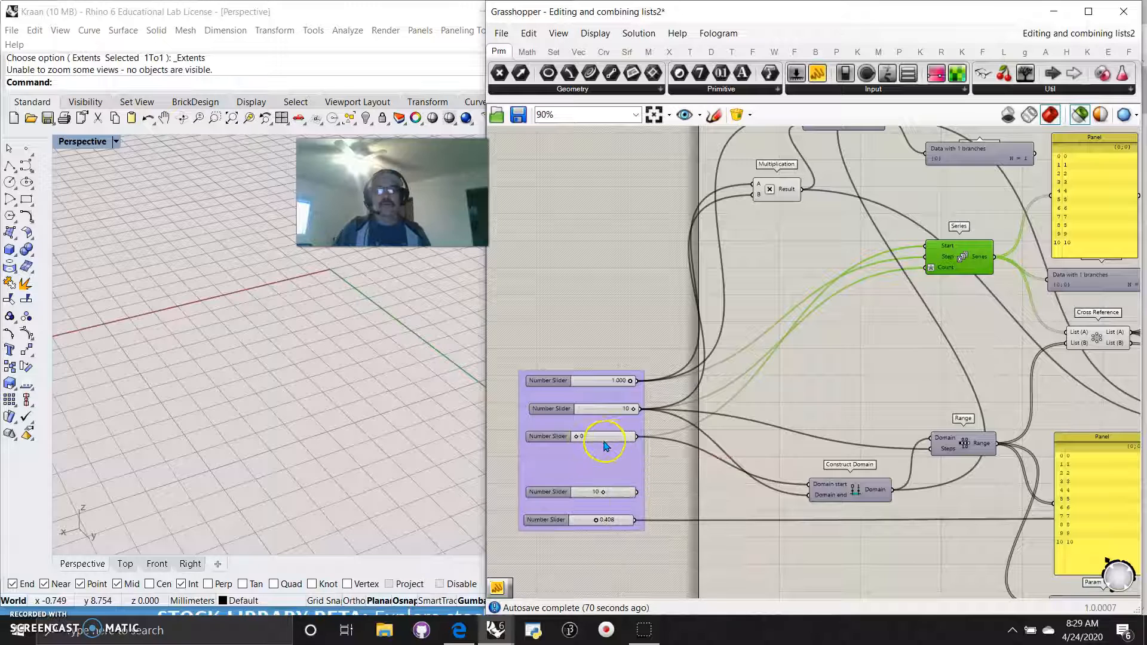
right_click_drag(902, 355, 789, 360)
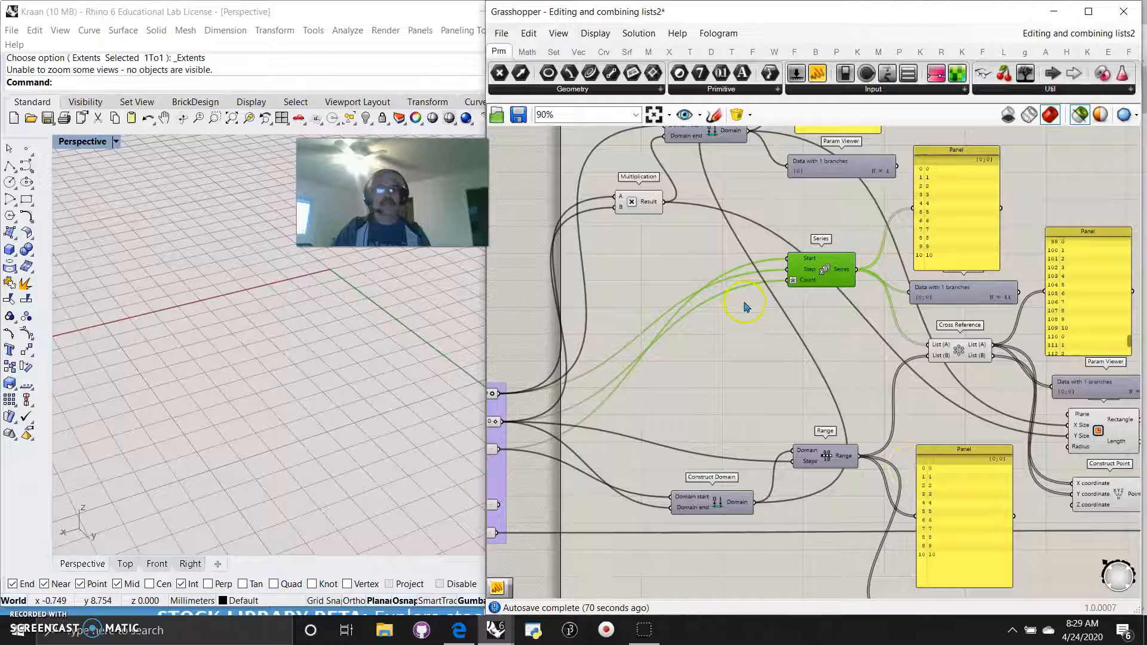
scroll(793, 280, "up", 3)
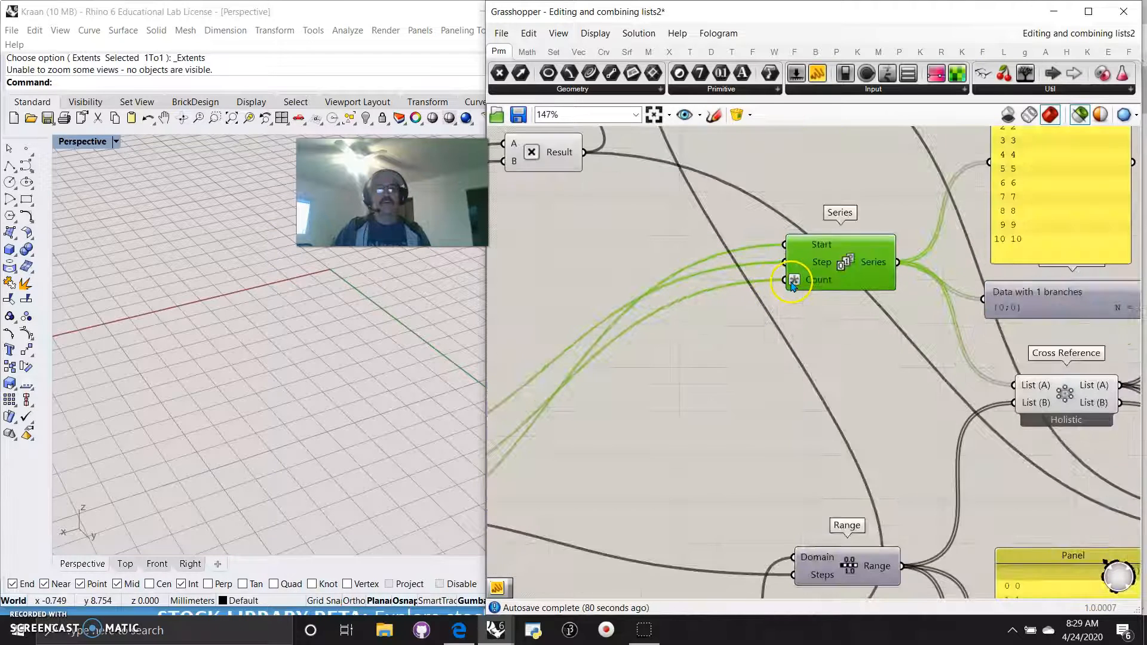
right_click(816, 281)
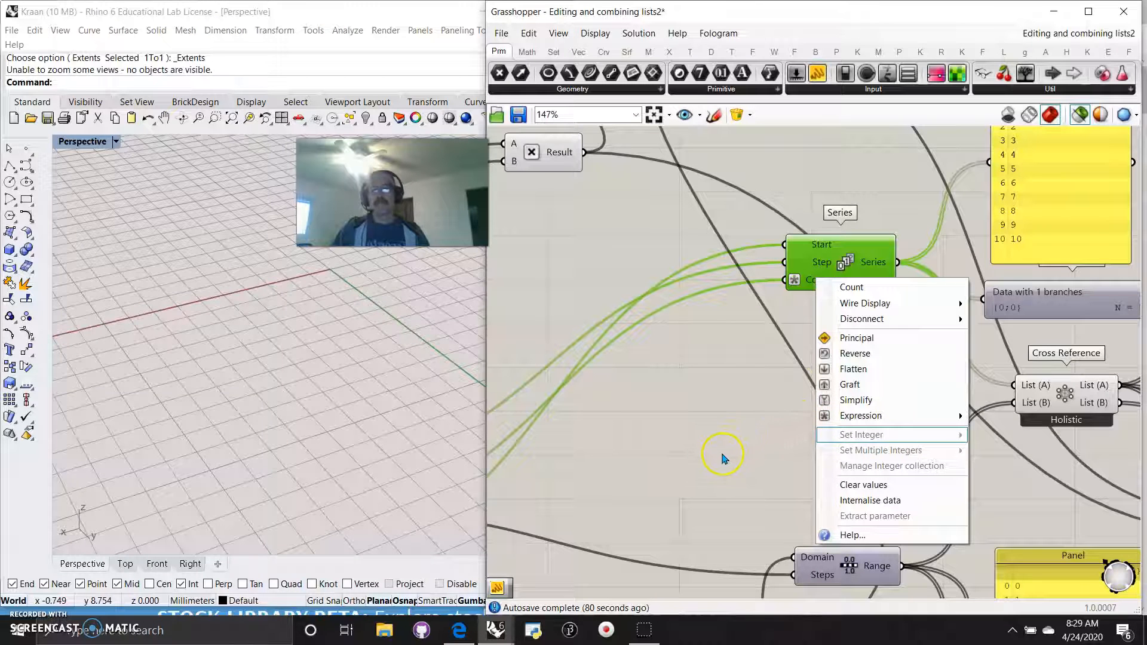
mouse_move(856, 420)
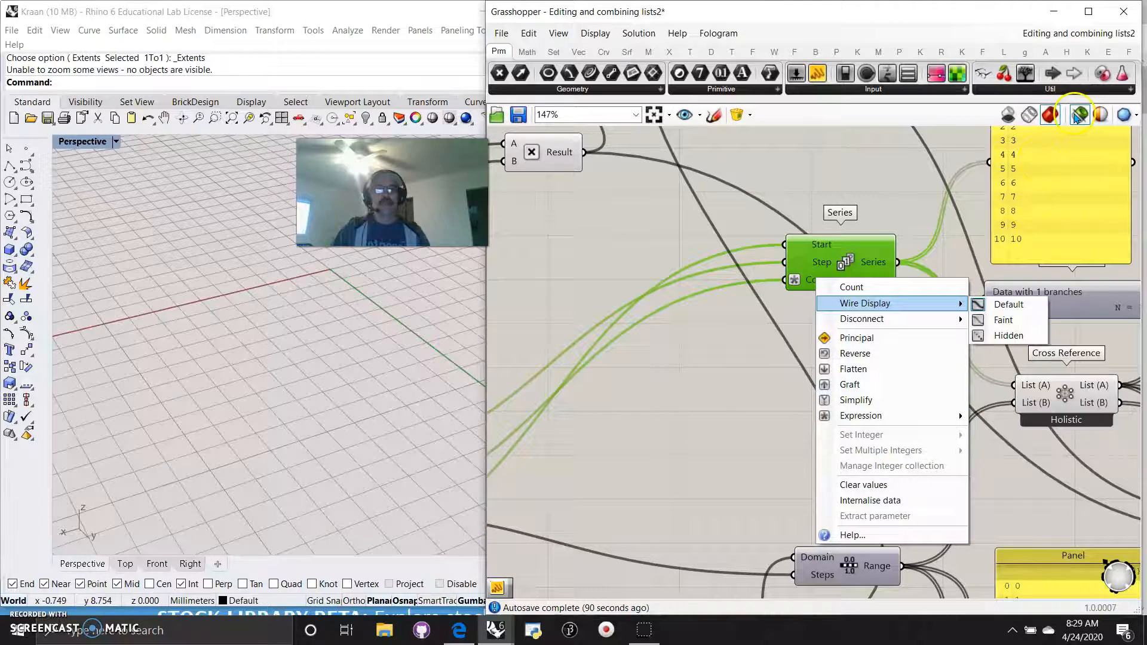
Turn off the preview of the Rectangle, Surface, Construct Point and Sphere components so only the trimmed surface displays in the viewport.
scroll(1079, 343, "down", 4)
left_click_drag(863, 550, 742, 389)
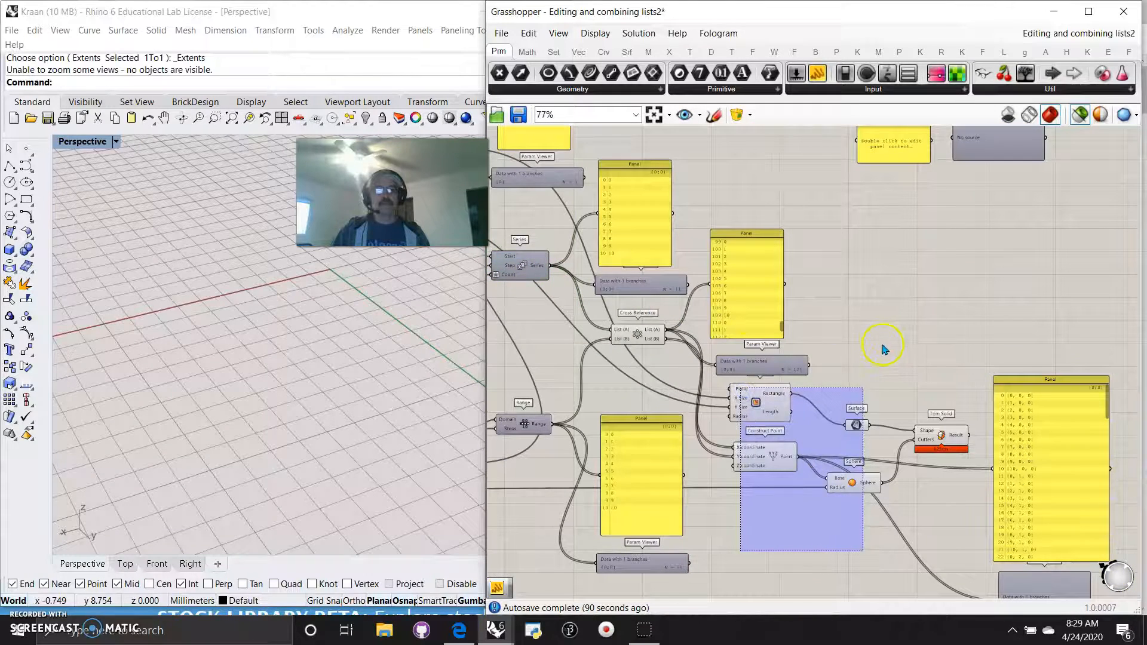
left_click_drag(885, 350, 878, 340)
left_click_drag(856, 552, 750, 398)
right_click(890, 337)
left_click(924, 361)
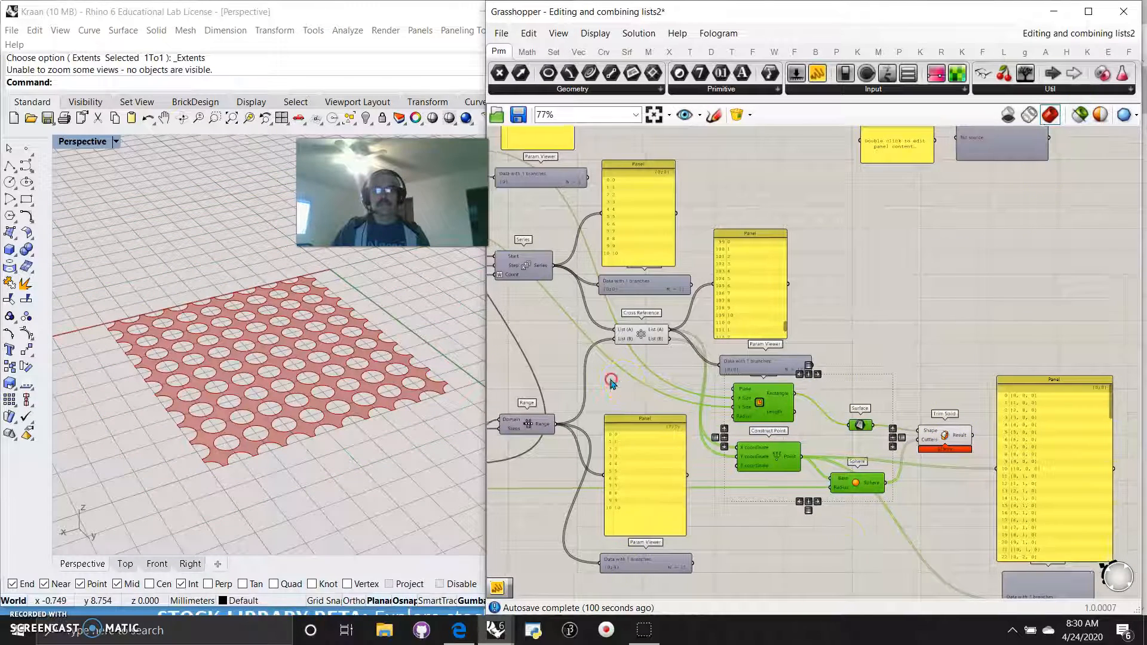
Clear the expression on the Series component's Count input and commit the change.
scroll(802, 343, "up", 5)
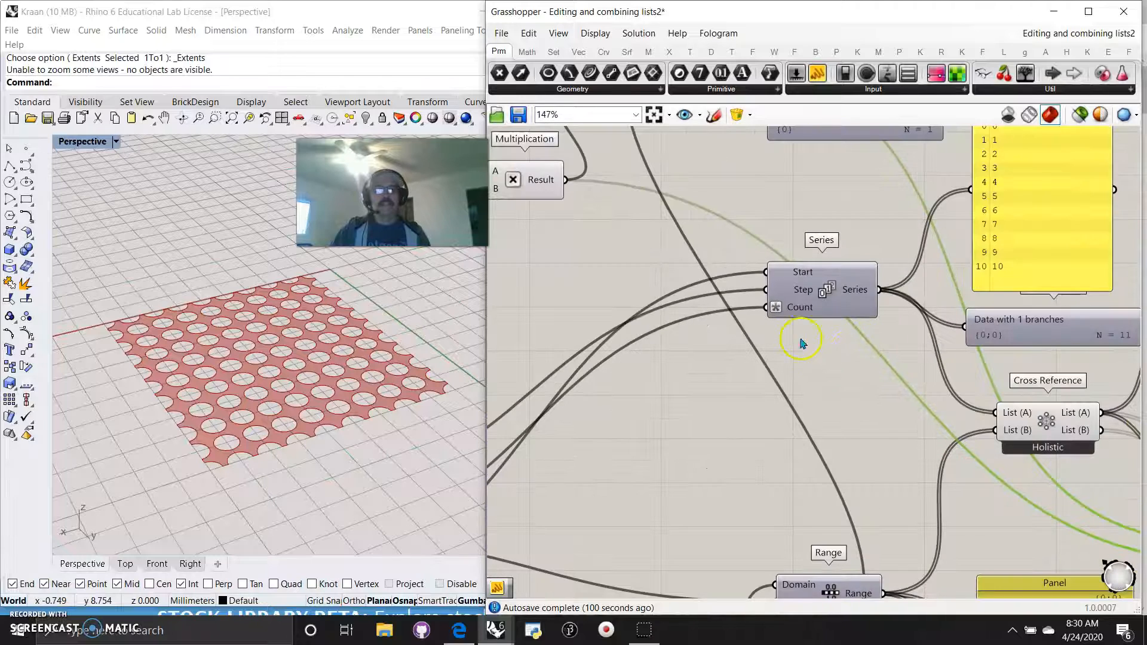
right_click(795, 306)
mouse_move(844, 444)
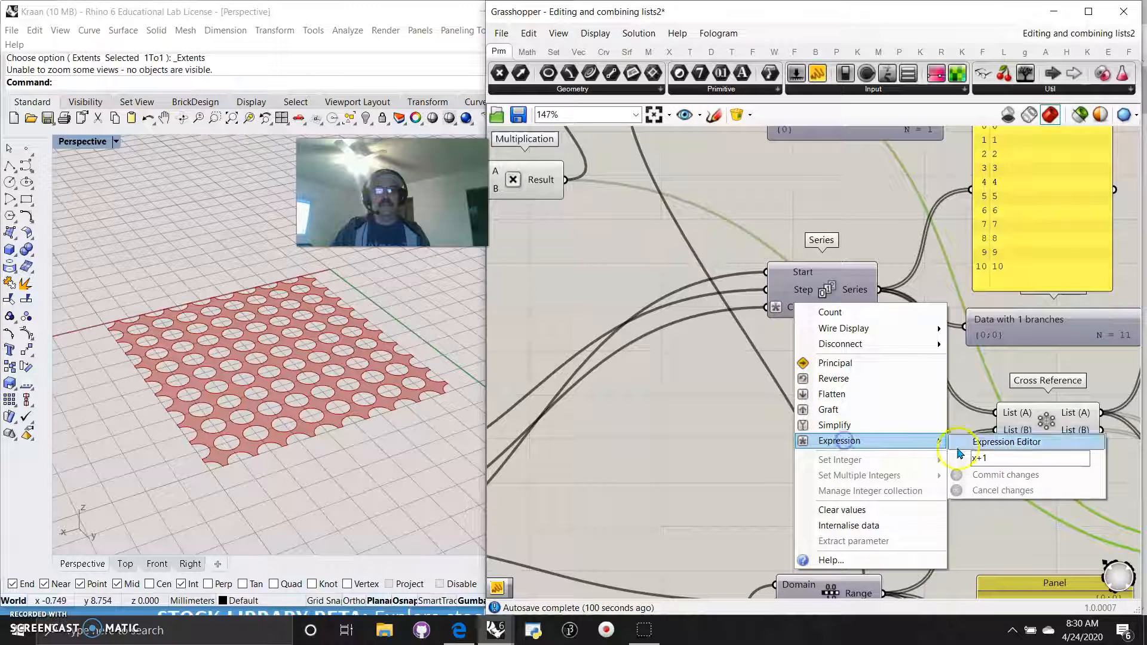
left_click(977, 458)
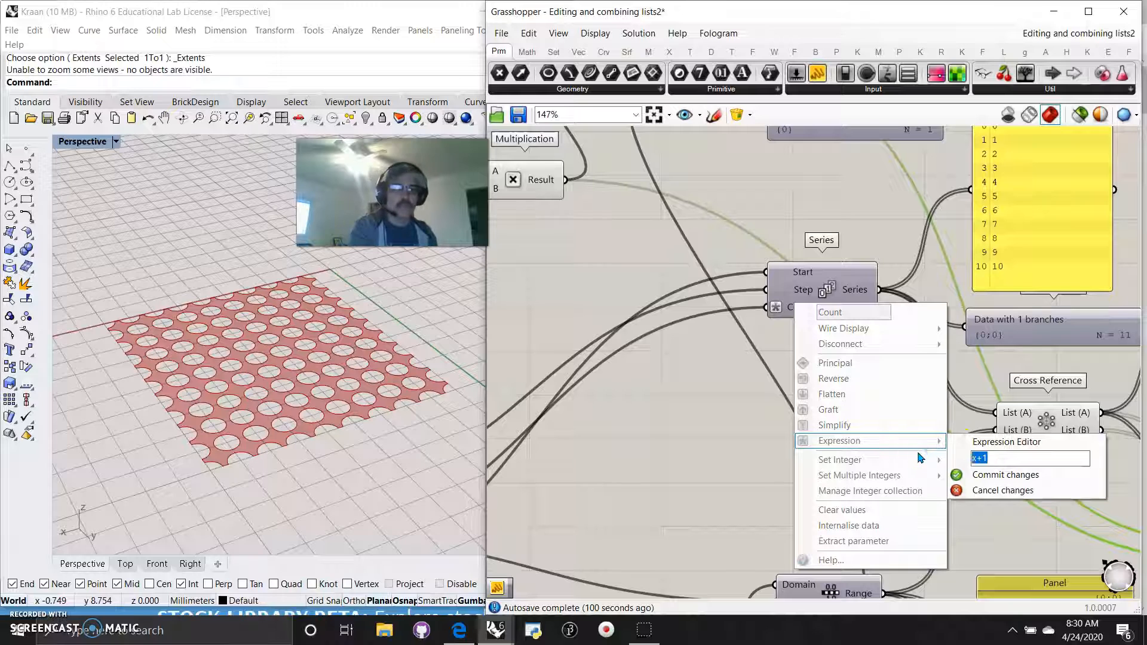
key("BackSpace")
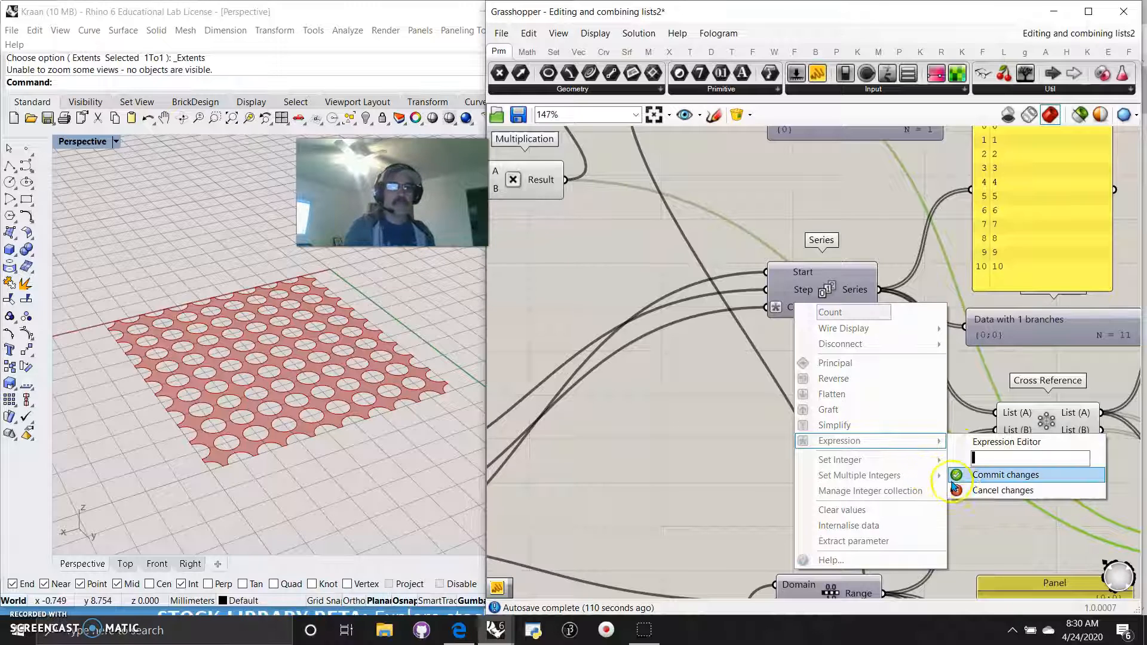
left_click(980, 475)
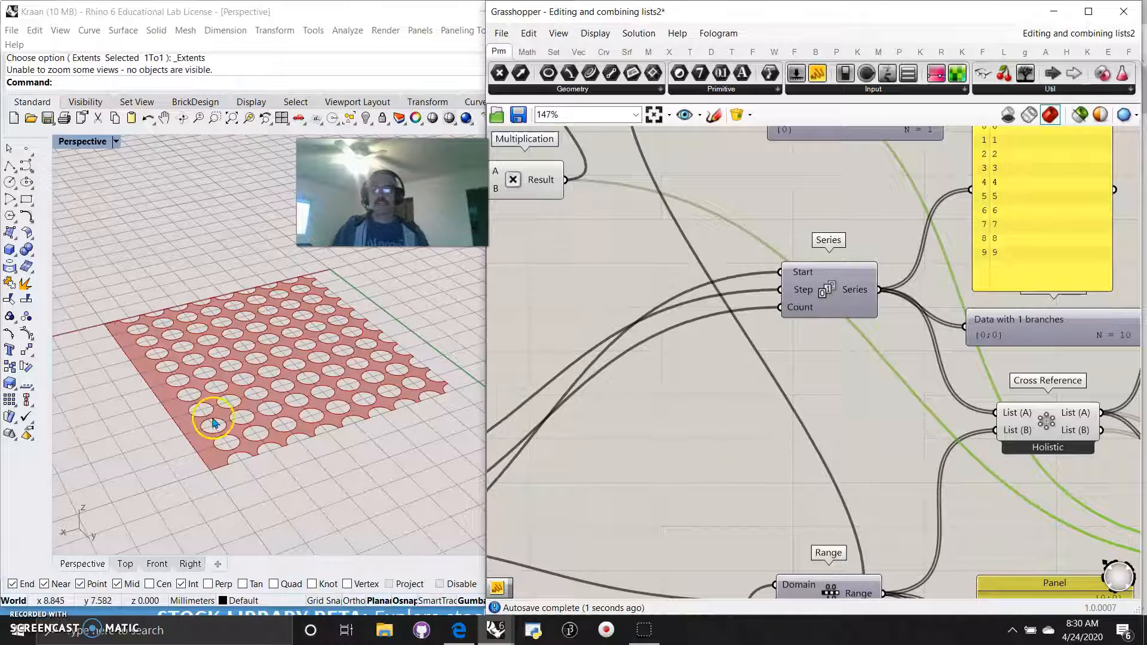
Compare the values and item counts of the Series and Range lists in their panels and Param Viewers.
right_click_drag(687, 436, 617, 489)
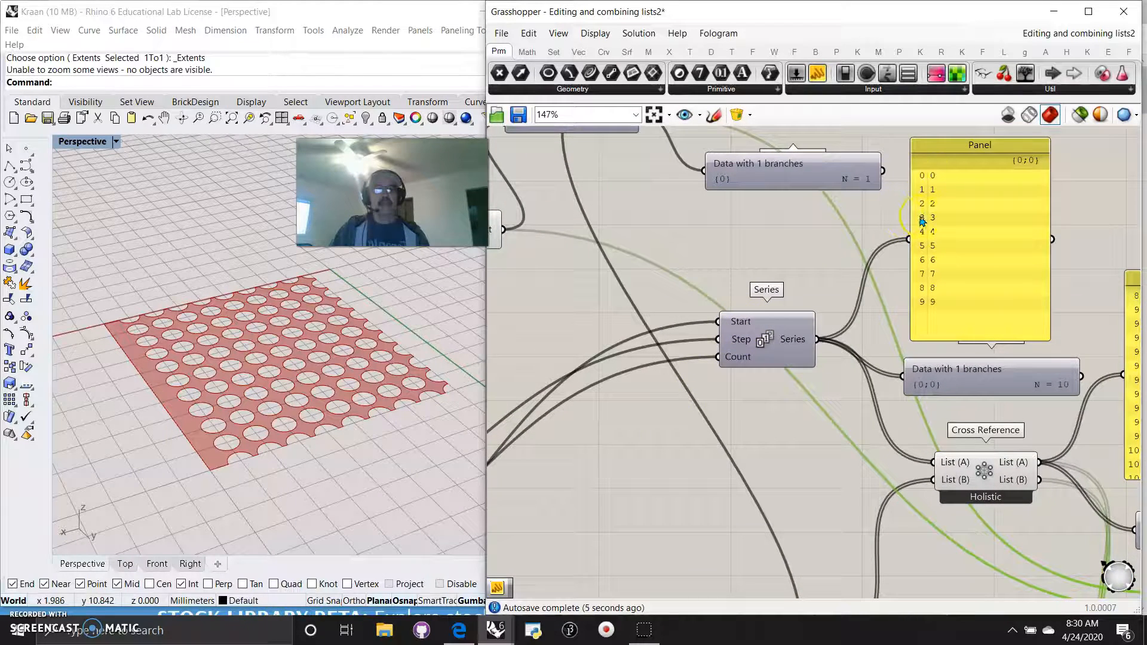
right_click_drag(657, 426, 630, 422)
right_click_drag(820, 208, 841, 209)
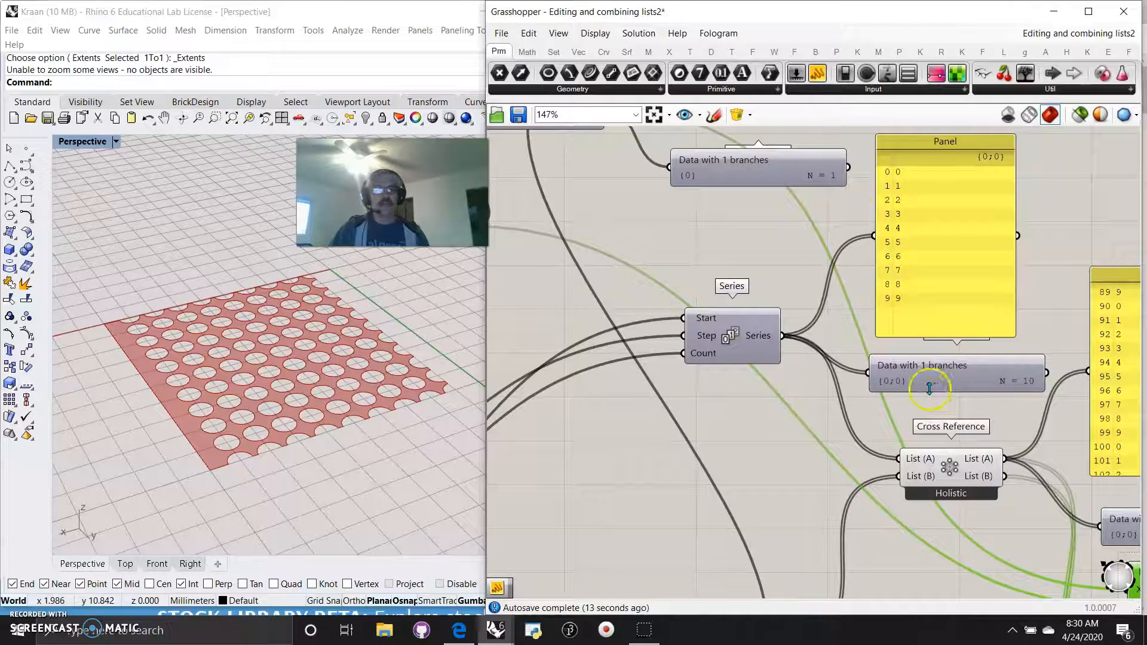
right_click_drag(808, 511, 722, 172)
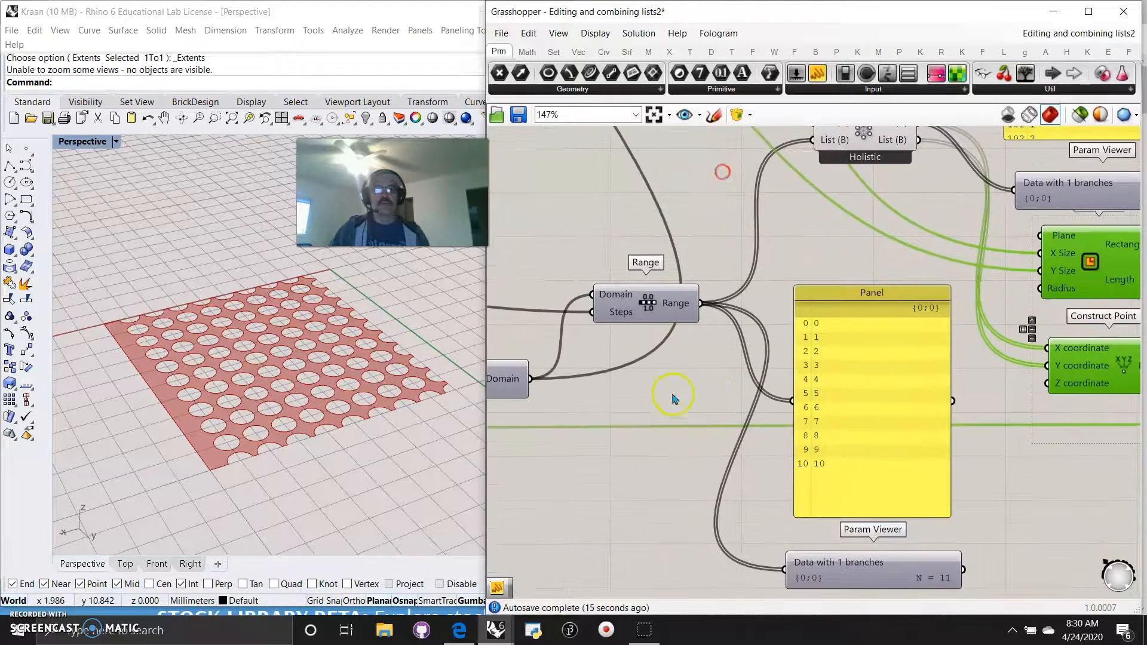
right_click_drag(664, 408, 695, 374)
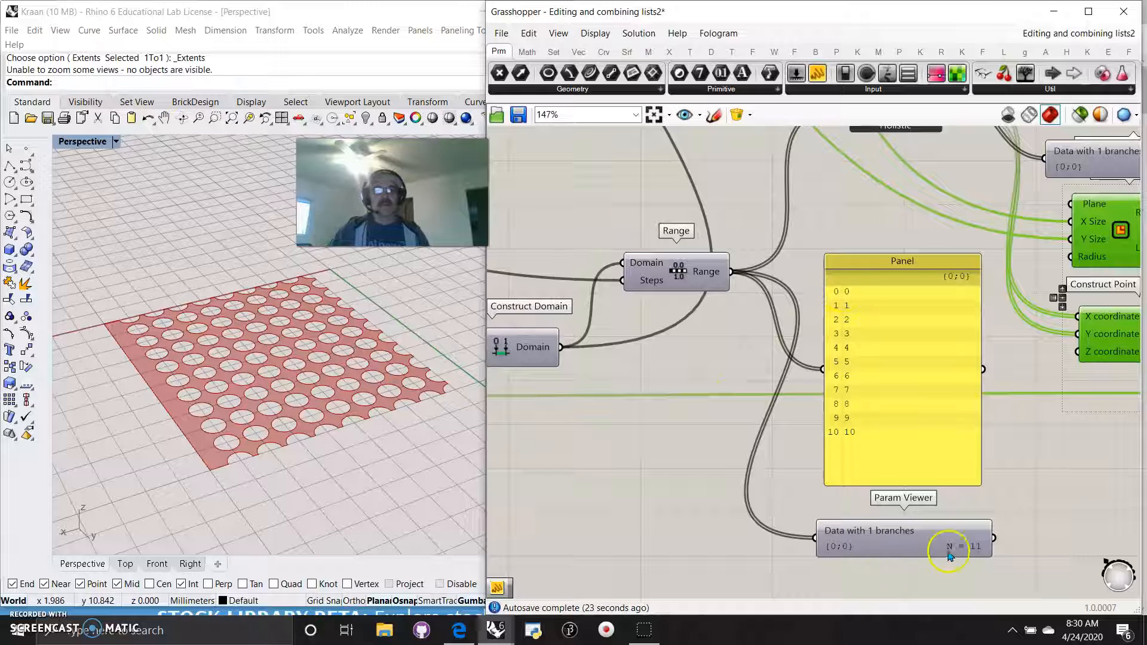
right_click_drag(696, 375, 719, 586)
right_click_drag(717, 130, 738, 268)
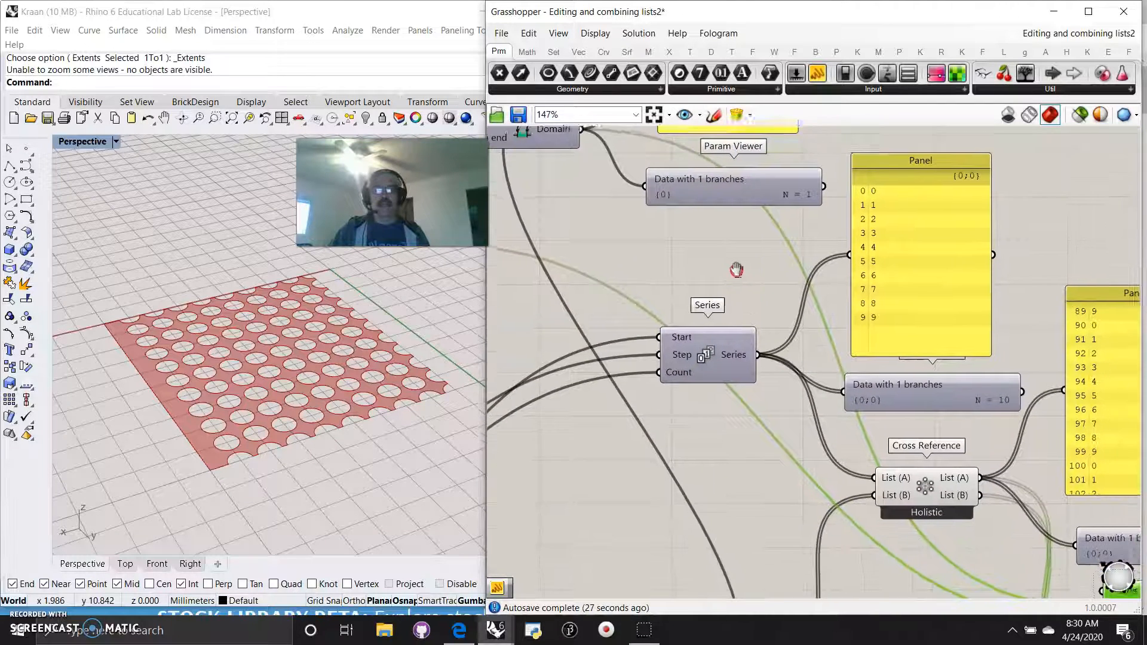
Set the expression x+1 on the Series component's Count input, commit it and inspect the holes along the surface's edges.
scroll(763, 264, "down", 3)
right_click_drag(750, 424, 764, 369)
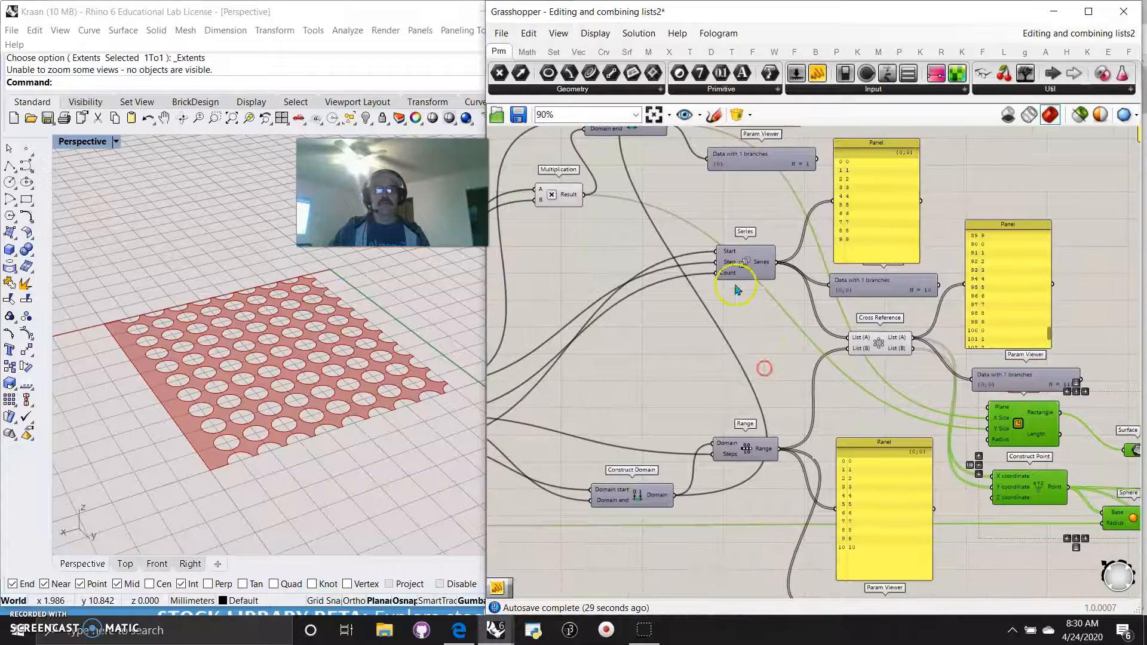
right_click(724, 273)
mouse_move(789, 413)
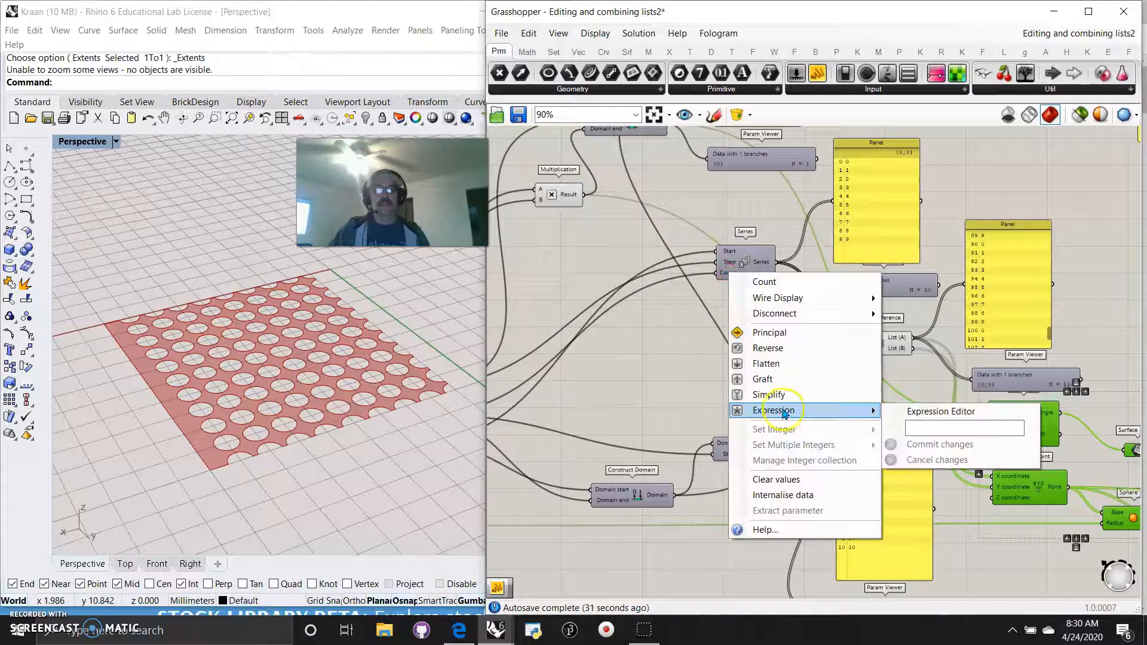
type("x+1")
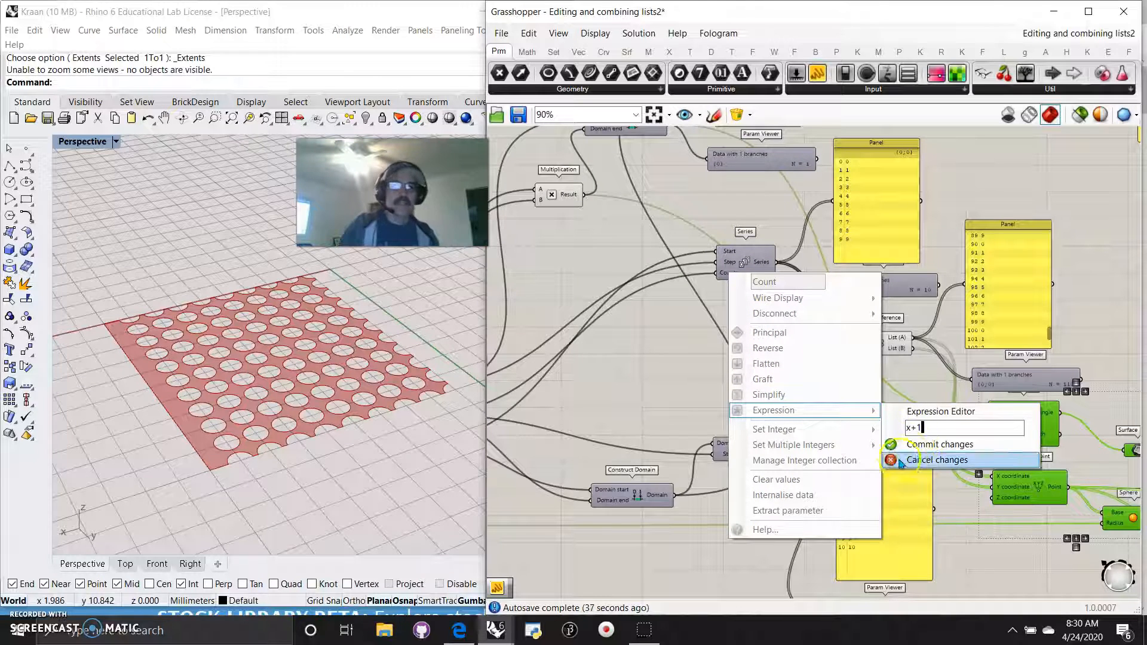
left_click(932, 444)
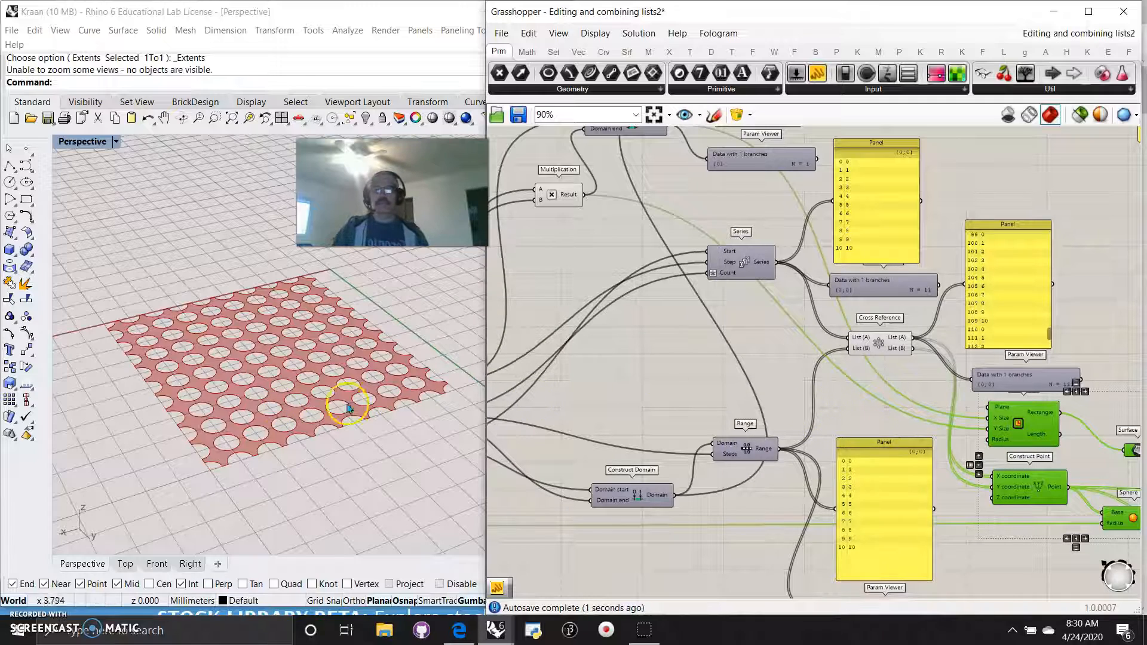
right_click_drag(352, 476, 397, 479)
Inspect the matching options of the Cross Reference component, from Holistic to Upper Triangle (strict), without changing the current one.
right_click_drag(743, 359, 643, 332)
left_click(782, 320)
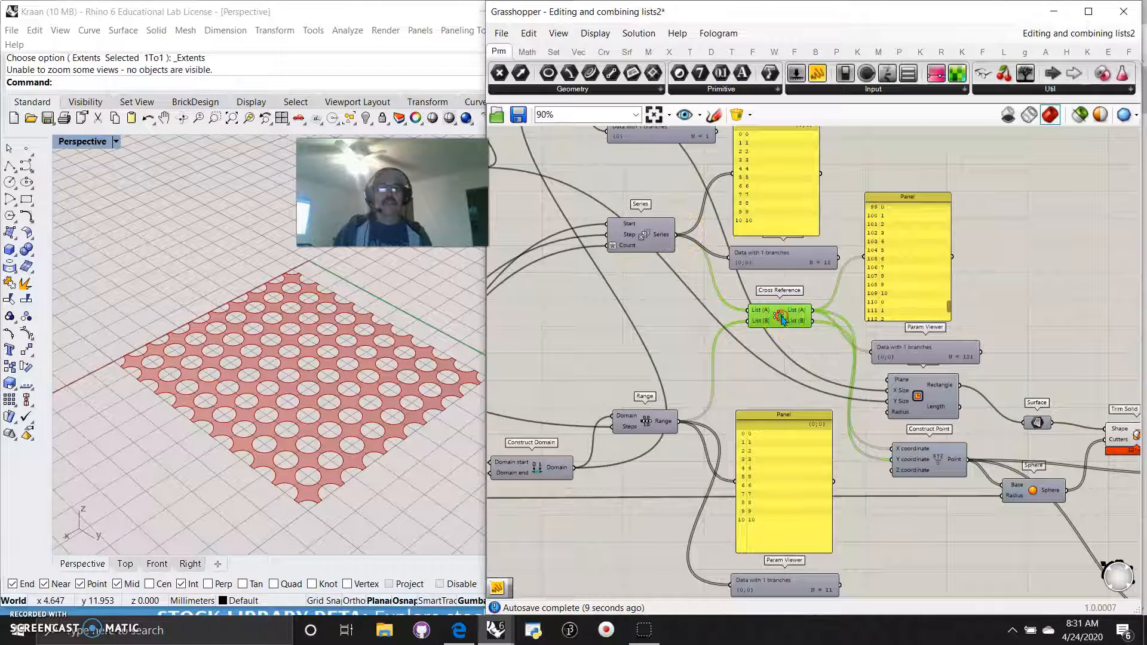
right_click(781, 319)
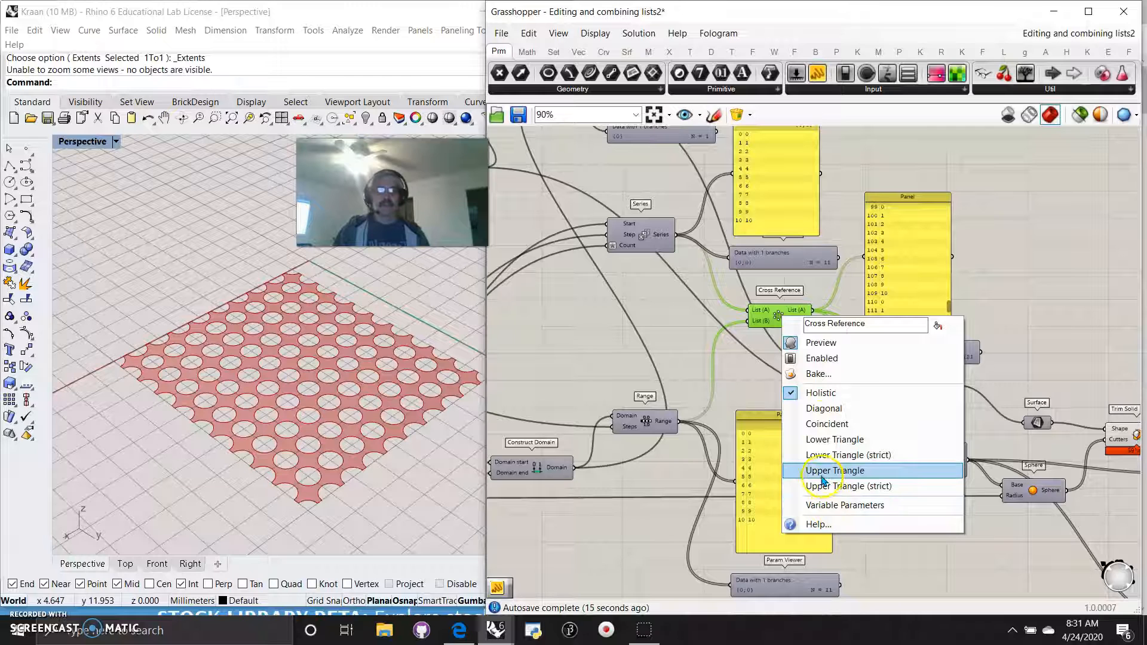
left_click(687, 325)
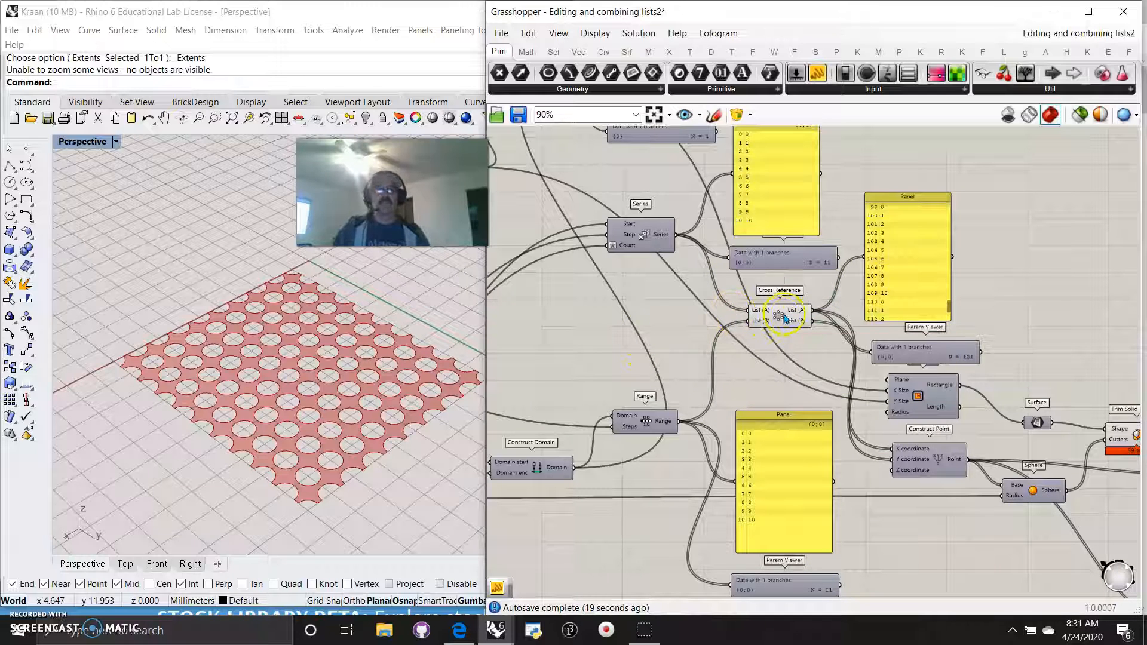
Shift the Cross Reference's output panel and Param Viewer slightly up and to the right, clear of the Rectangle component.
right_click_drag(682, 299, 684, 348)
right_click_drag(711, 468, 665, 314)
right_click_drag(760, 295, 724, 414)
left_click_drag(824, 310, 844, 277)
left_click_drag(857, 403, 873, 371)
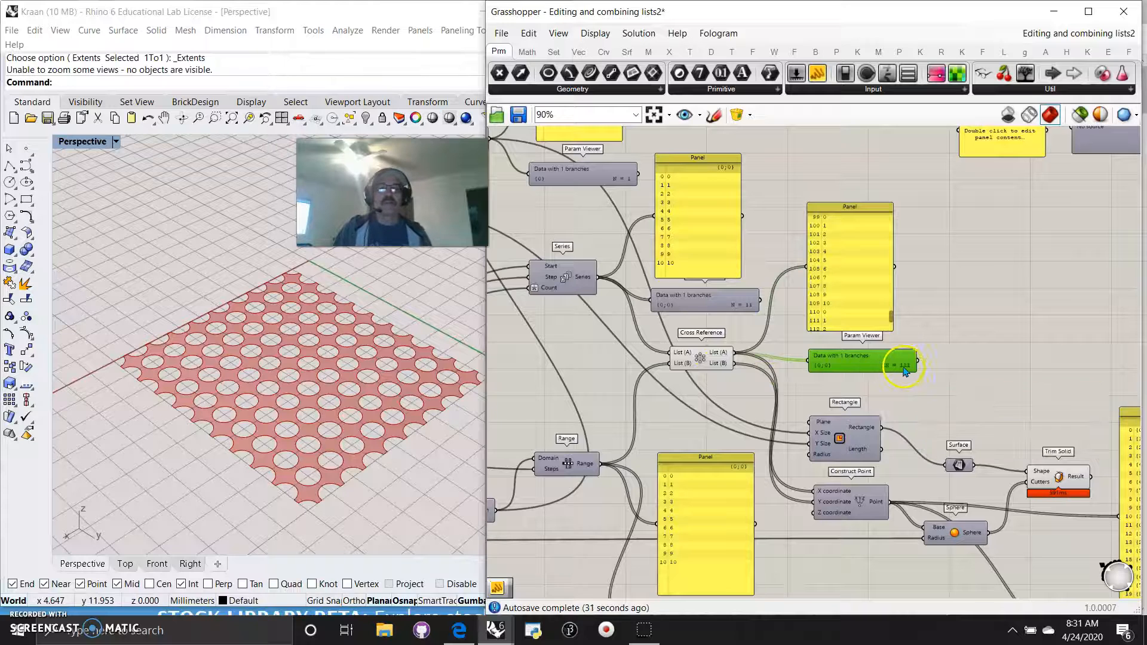
Place copies of the panel and Param Viewer beside the originals and wire the Cross Reference's List (B) output to both.
left_click_drag(950, 390, 1016, 258)
left_click_drag(735, 363, 953, 268)
left_click_drag(739, 369, 986, 396)
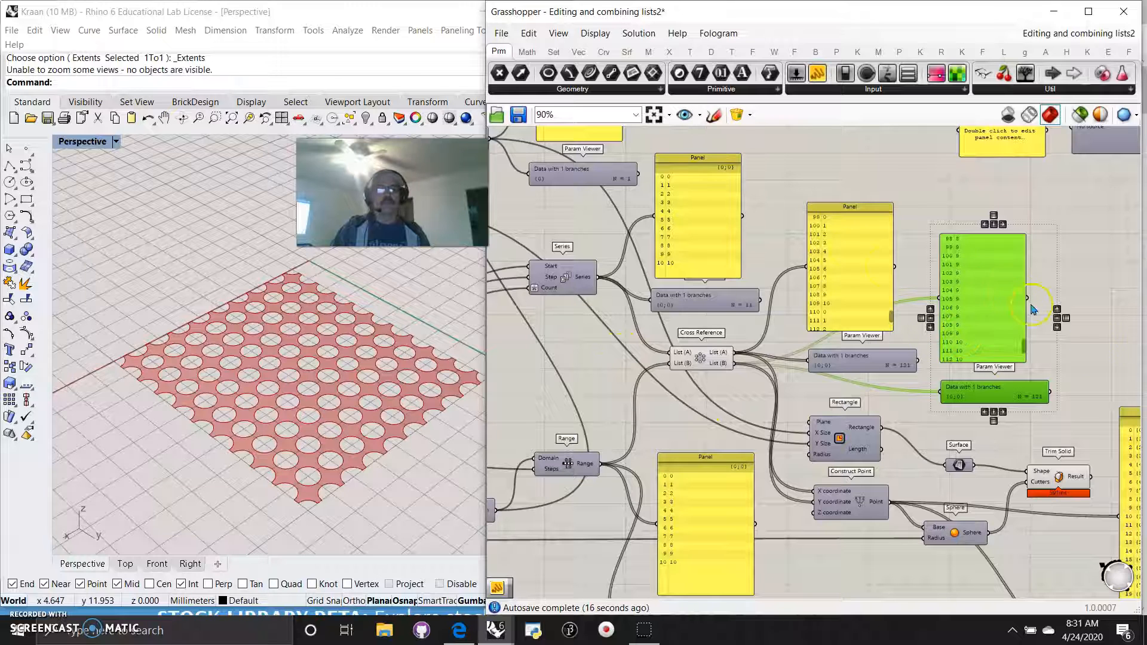
Review the Cross Reference's two output lists and widen the panel that lists the Construct Point coordinates.
mouse_move(1098, 379)
right_mouse_down()
mouse_move(1098, 309)
mouse_move(1011, 312)
right_mouse_up()
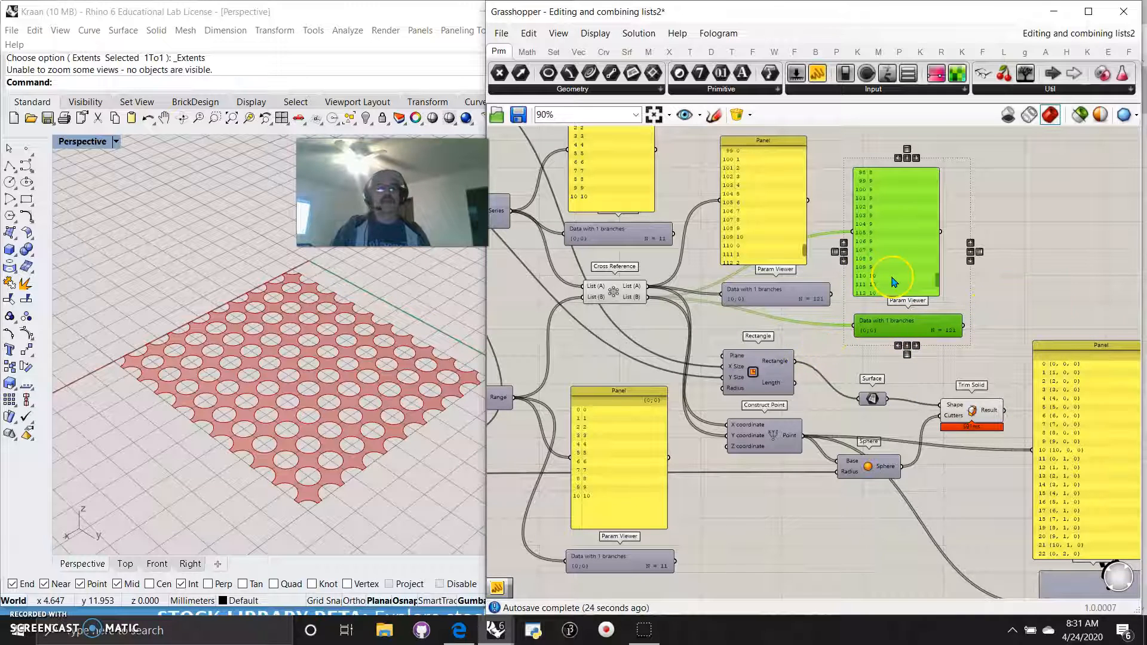
scroll(764, 189, "up", 1)
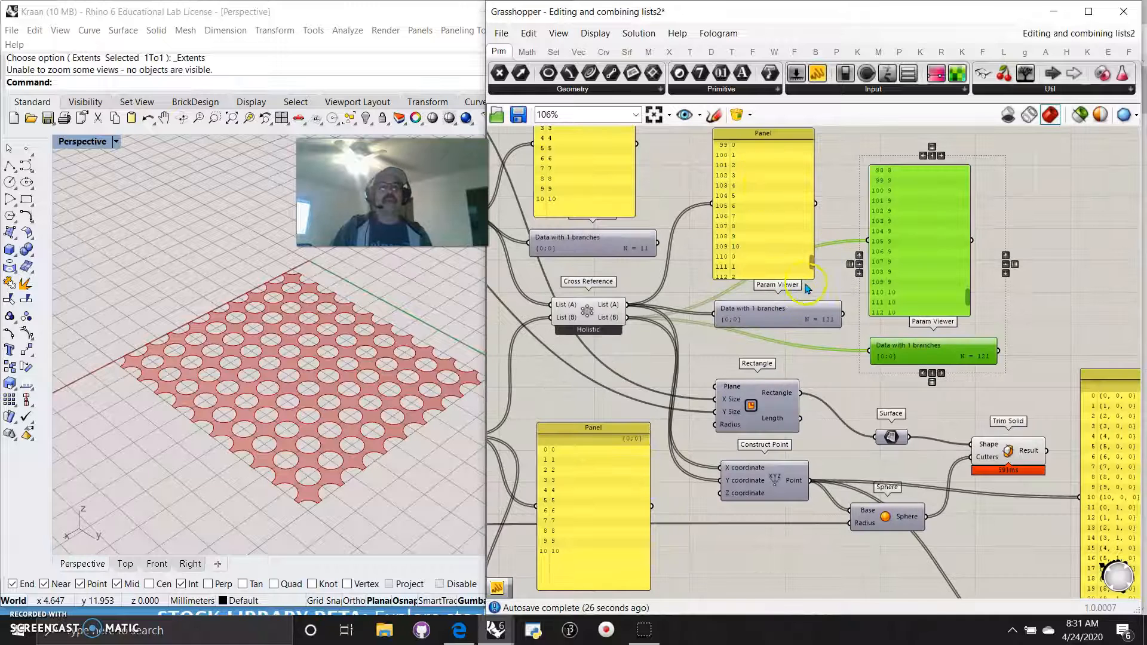
right_click_drag(966, 312, 692, 254)
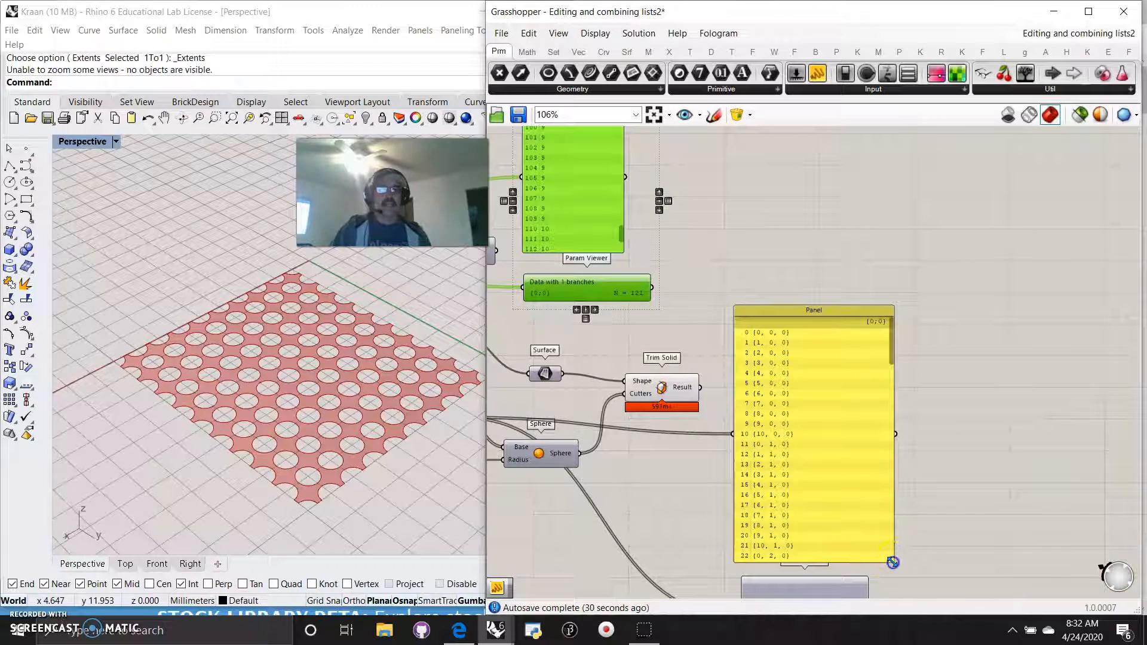
left_click_drag(893, 563, 1033, 556)
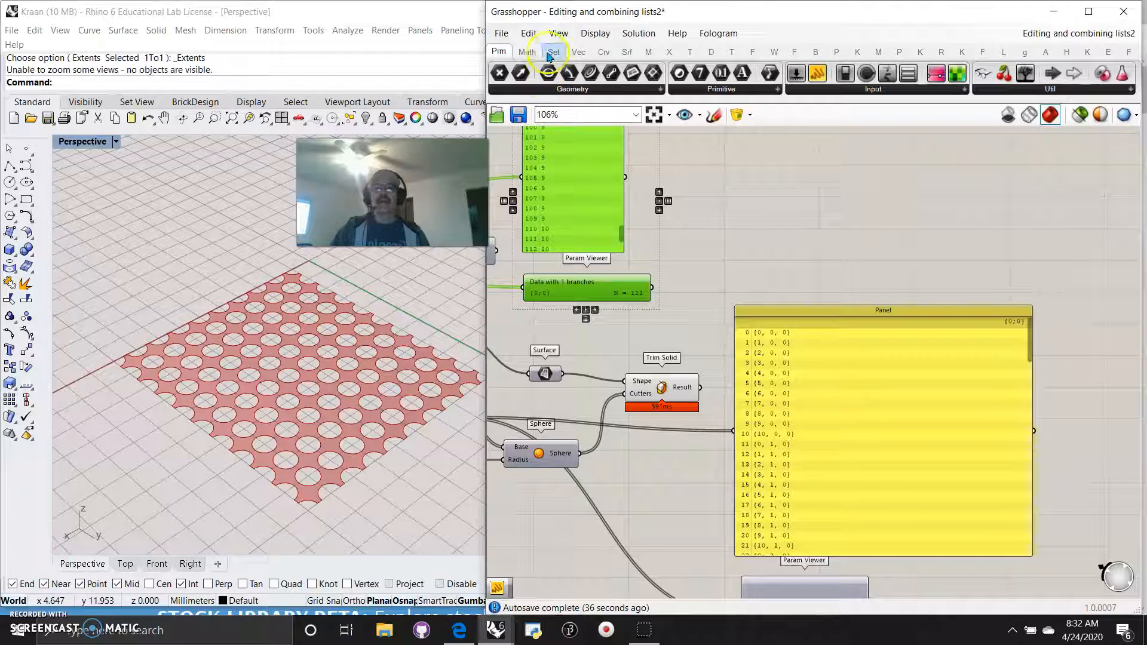
Review the available List and Tree components in the Sets category.
left_click(528, 52)
left_click(553, 52)
left_click(553, 88)
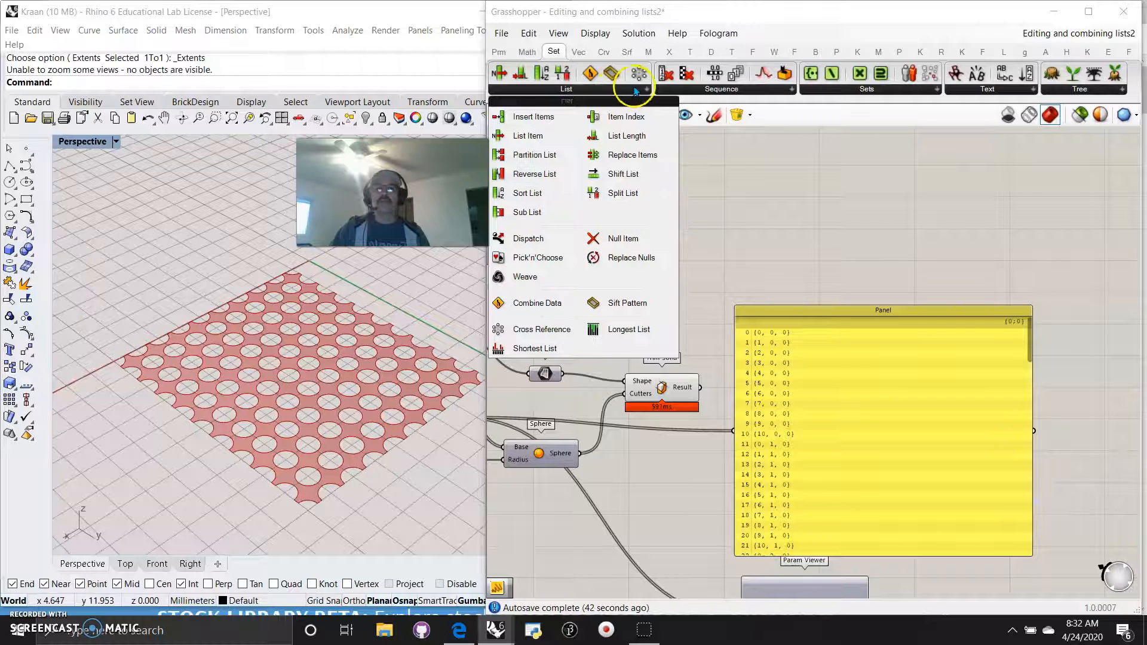
left_click(1073, 91)
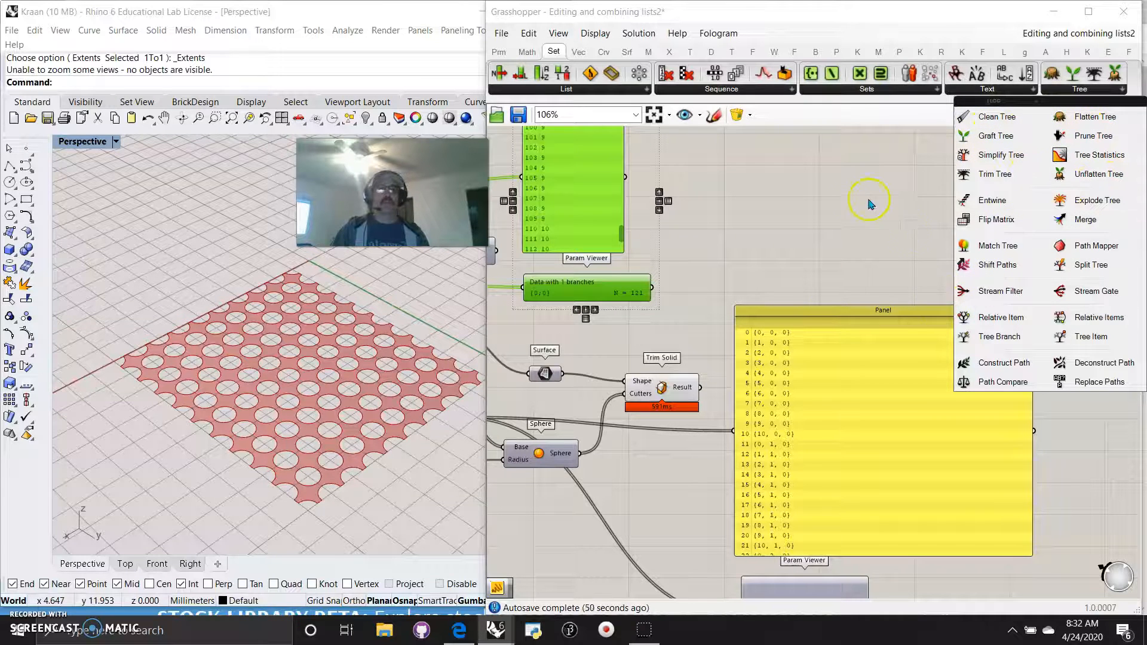
left_click(835, 226)
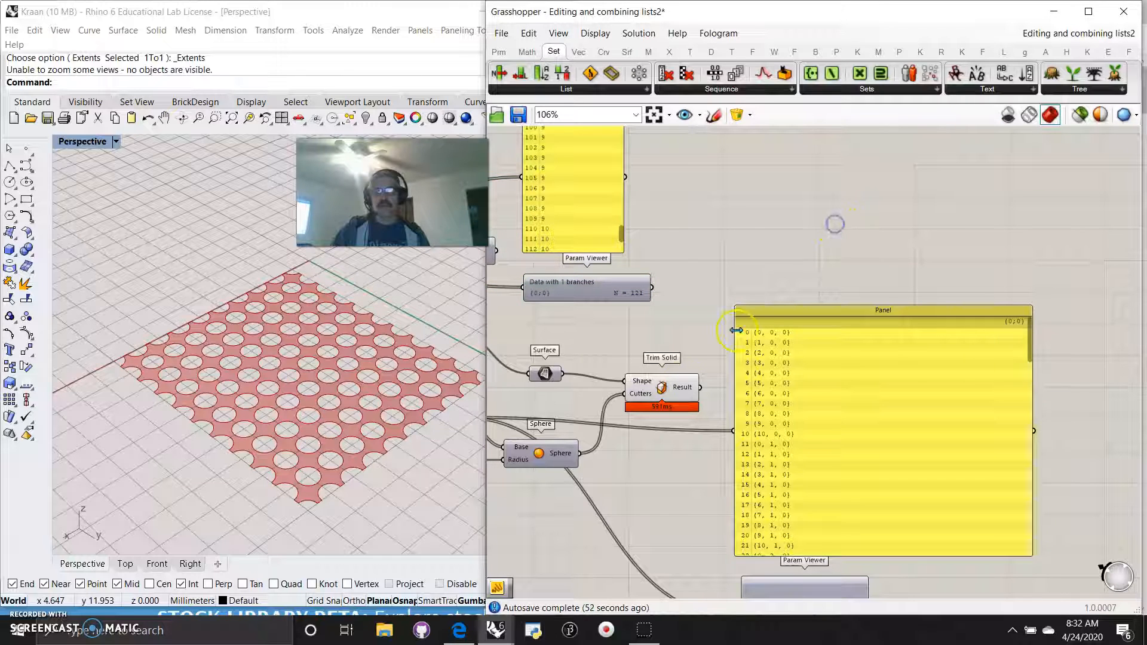
Examine the whole definition, from the number sliders through the lists to the point coordinates panel.
right_click_drag(672, 515, 831, 507)
scroll(831, 507, "down", 3)
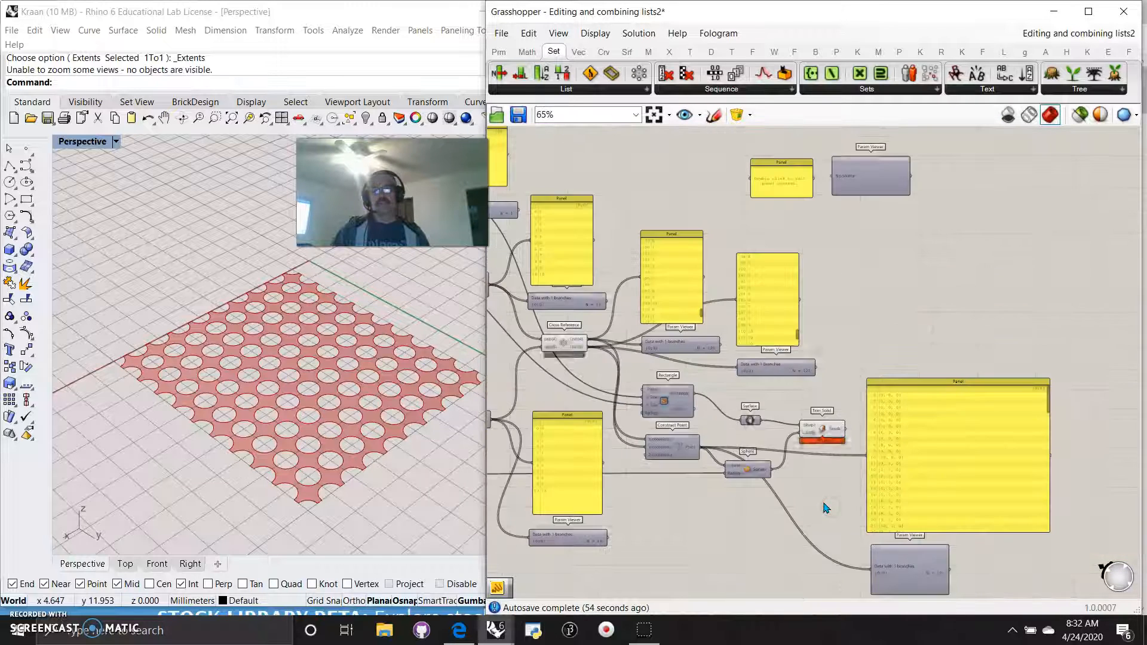
right_click_drag(691, 536, 866, 457)
scroll(852, 538, "down", 2)
scroll(701, 444, "up", 1)
right_click_drag(635, 447, 701, 542)
right_click_drag(787, 512, 691, 503)
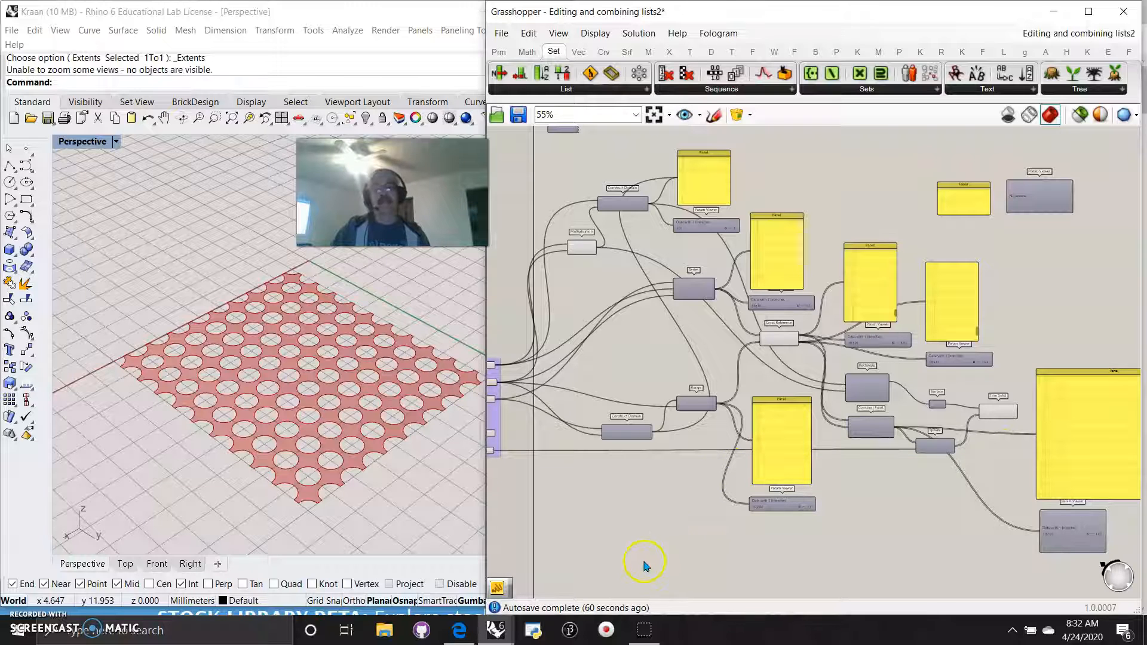
scroll(684, 522, "down", 1)
scroll(686, 531, "down", 1)
right_click_drag(675, 525, 653, 459)
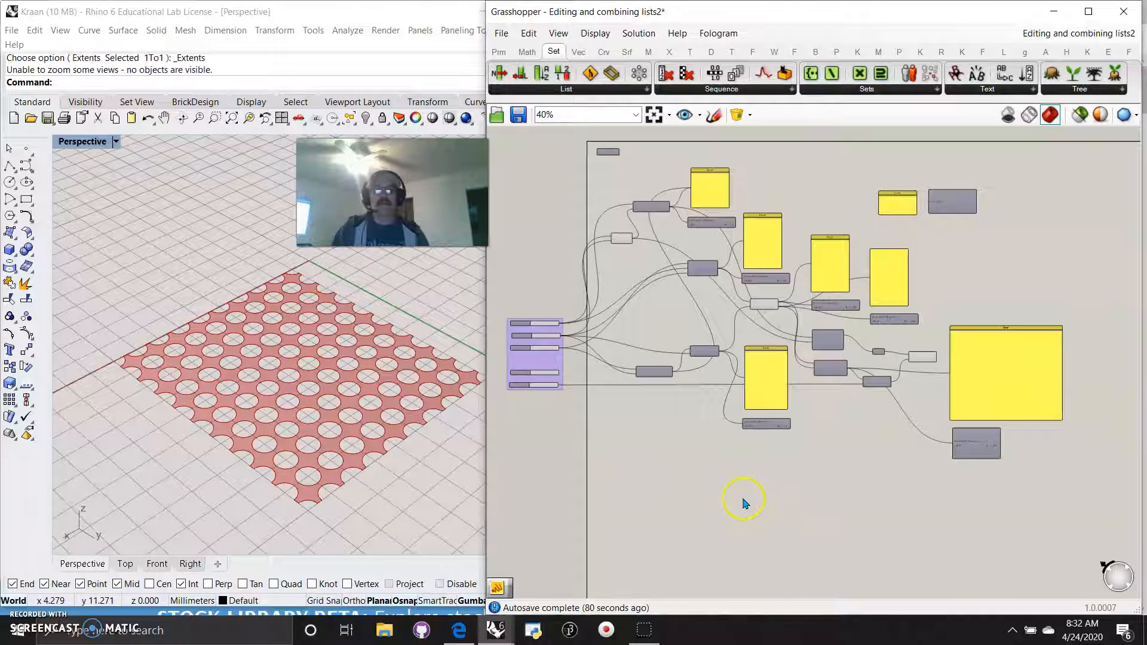
Check the perforated surface from different angles in Rhino and look at the Range part of the definition.
scroll(744, 504, "up", 3)
left_click(655, 115)
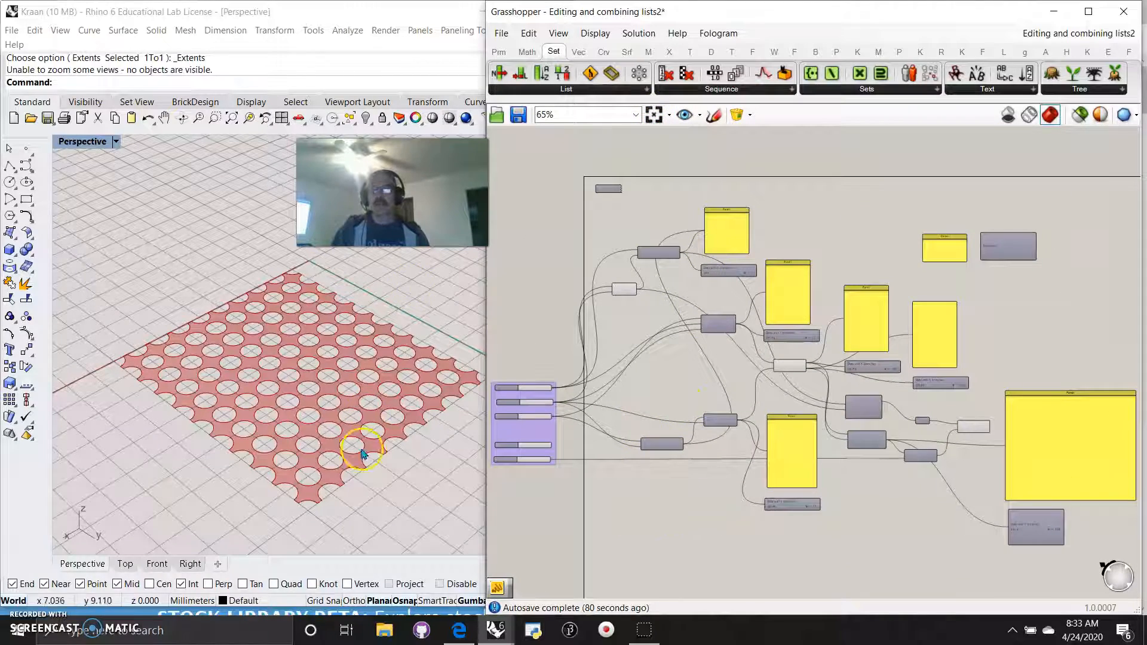
right_click_drag(438, 502, 418, 481)
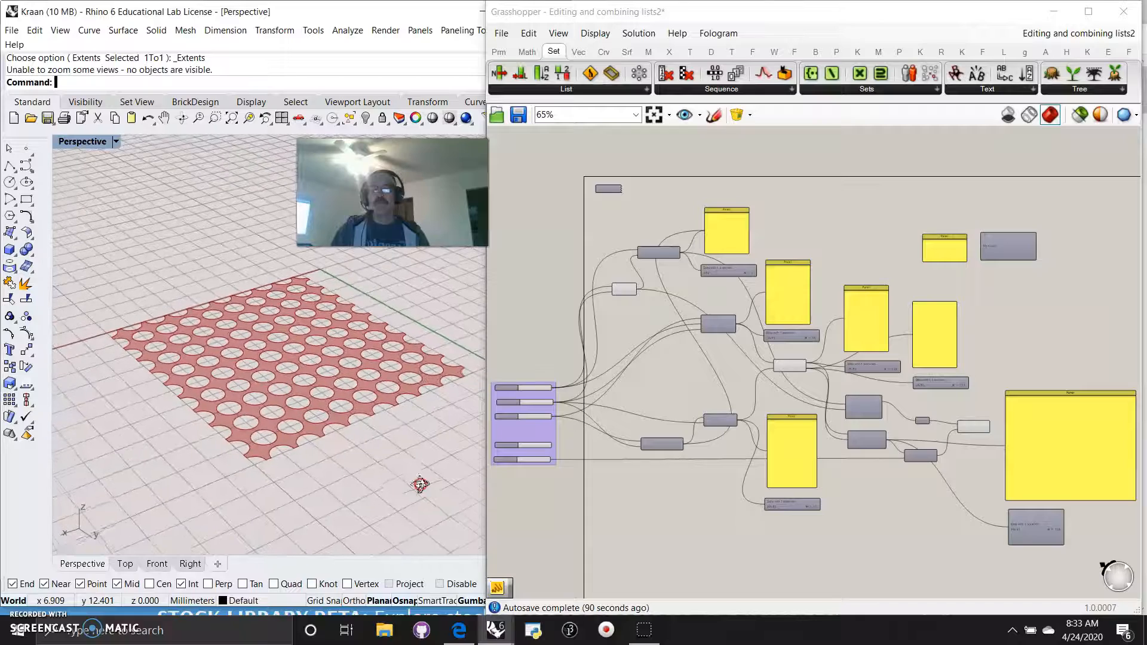
scroll(647, 390, "down", 3)
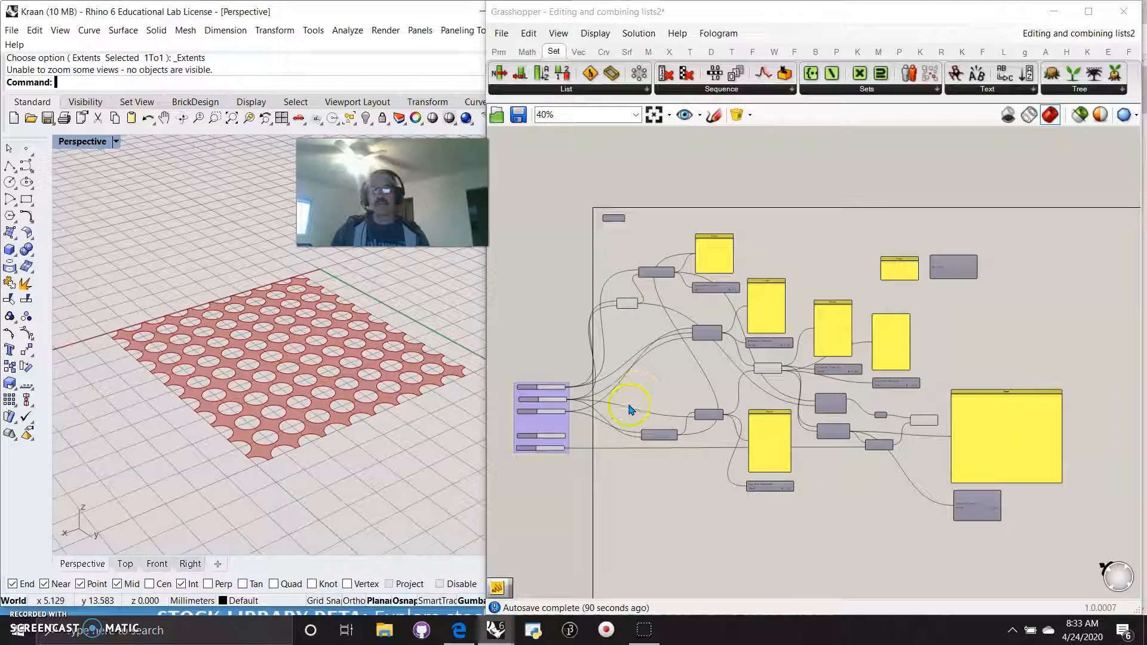
right_click_drag(366, 467, 368, 469)
right_click_drag(691, 494, 729, 481)
scroll(728, 481, "up", 5)
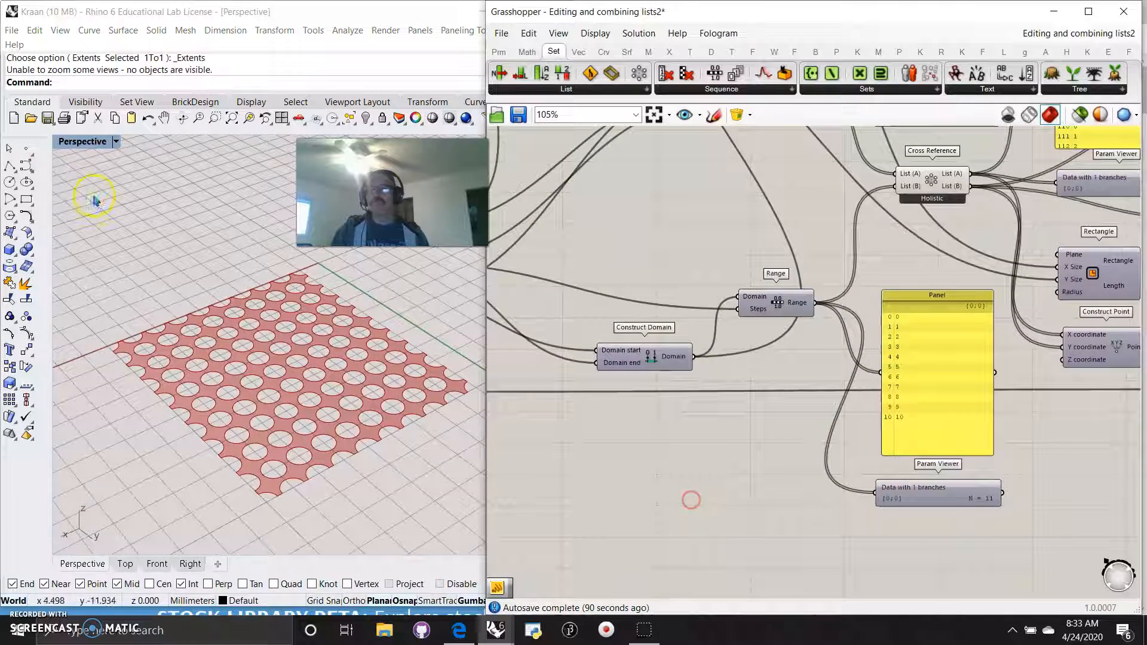
Draw a single point and a short degree-3 control point curve behind the perforated surface in the Rhino perspective view.
left_click(26, 148)
left_click(27, 166)
left_click(142, 294)
left_click(198, 208)
left_click(237, 189)
key("Return")
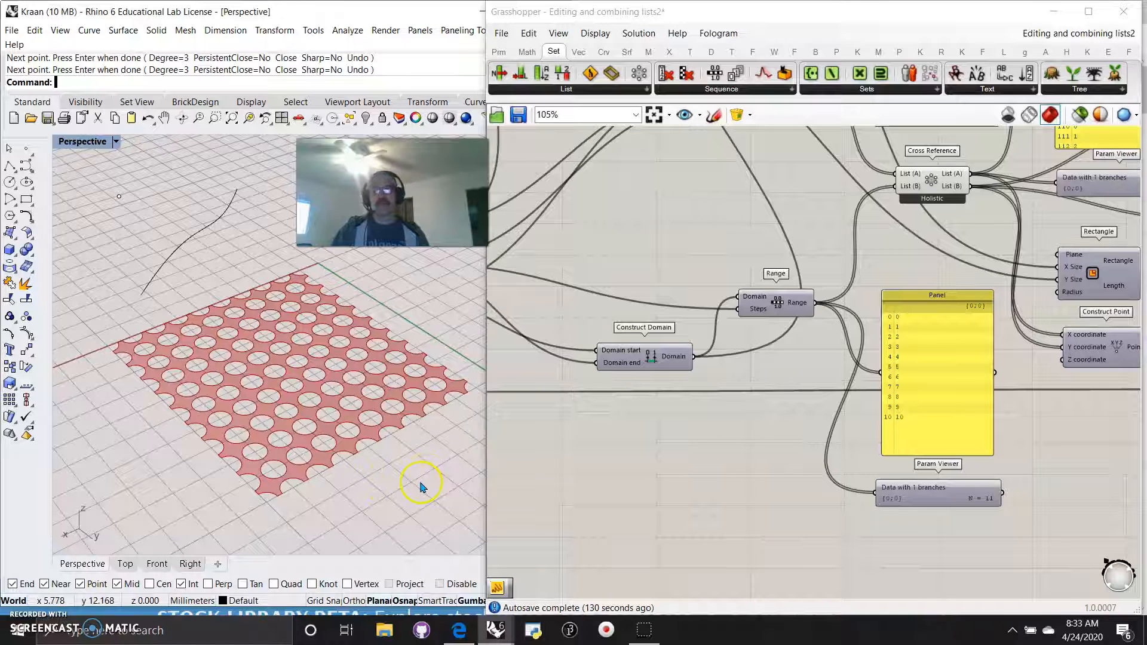
Delete the freeform curve behind the surface and select the single point beside it.
left_click(173, 201)
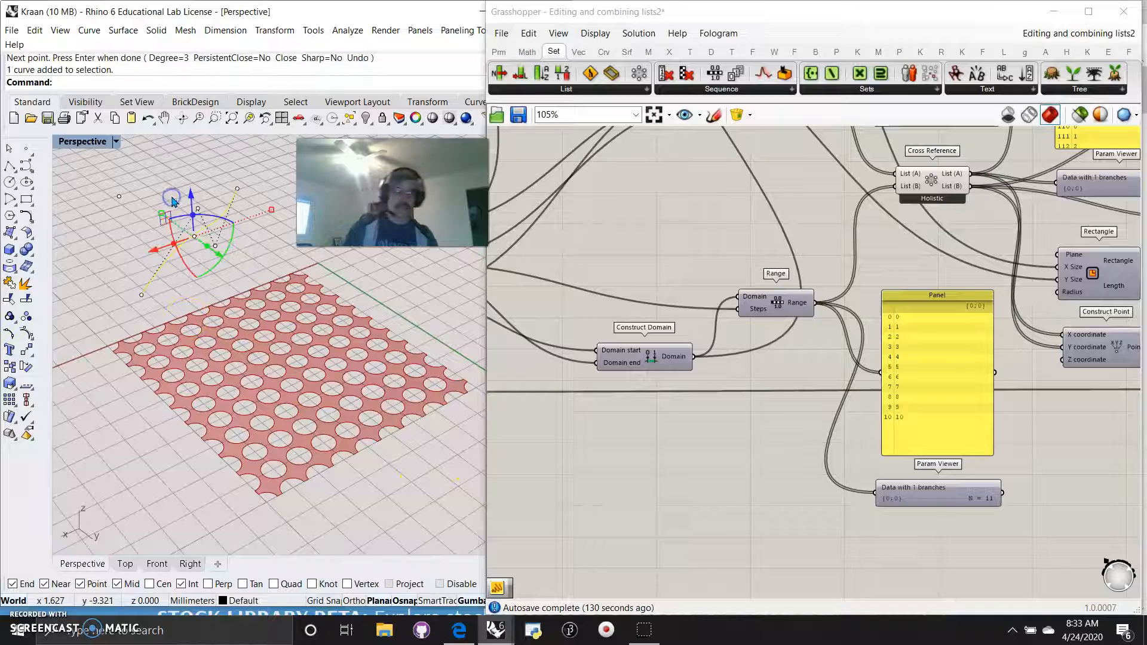
key("Delete")
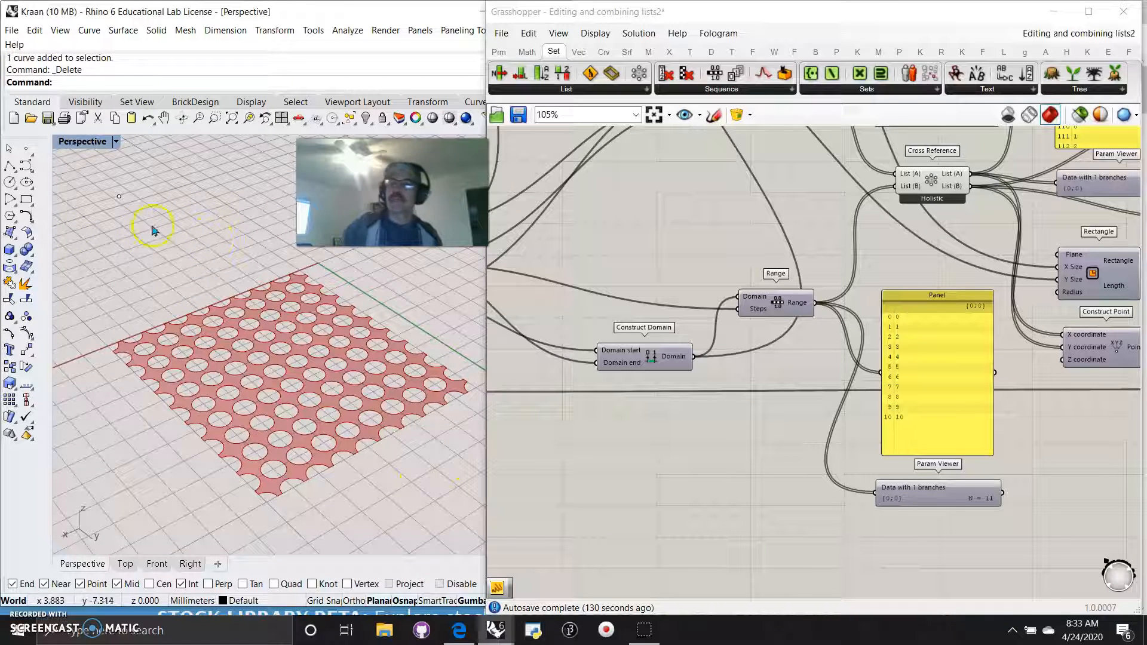
left_click(119, 196)
left_click(96, 254)
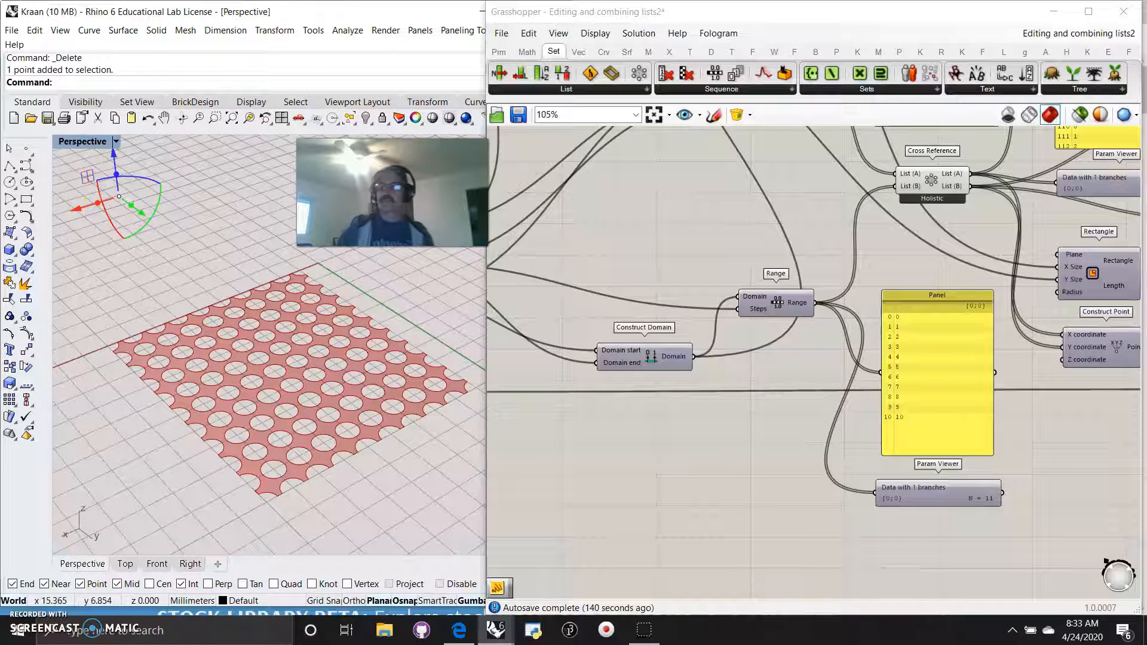